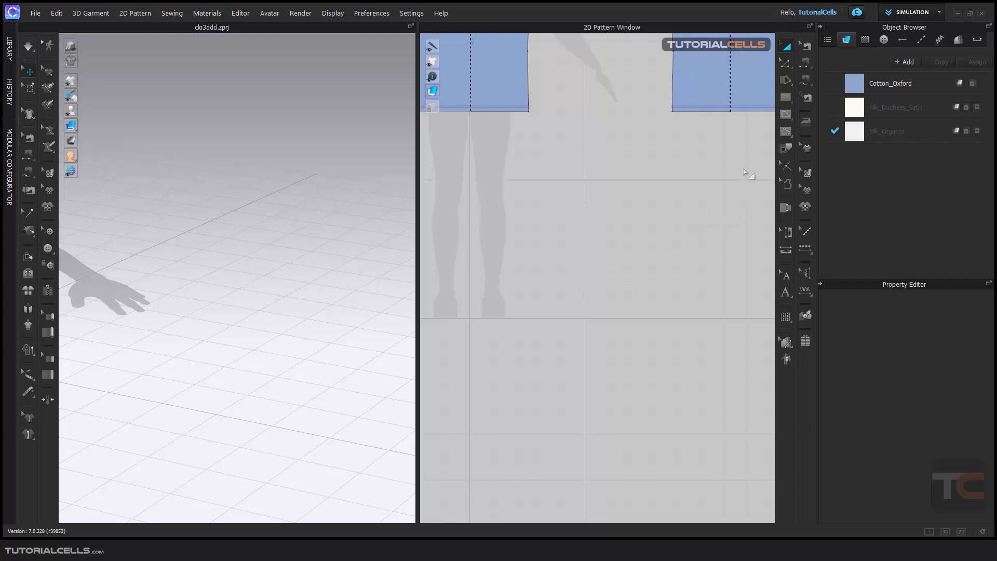
- Draw a rectangular pattern piece in the empty area below the garment patterns and bring it into view in 3D
{"action": "left_click", "coordinate": [785, 99]}
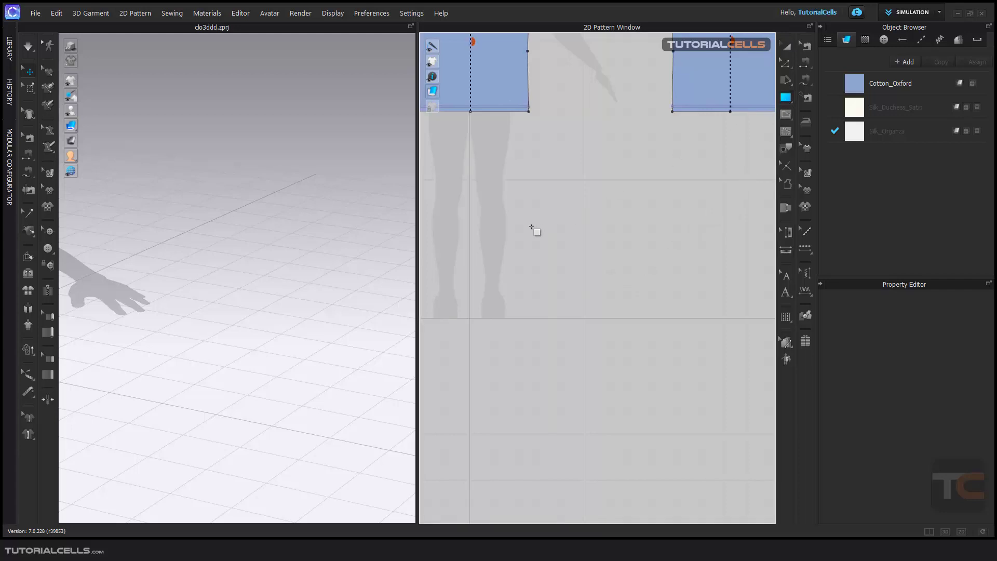
{"action": "middle_click_drag", "start_coordinate": [621, 248], "coordinate": [476, 278]}
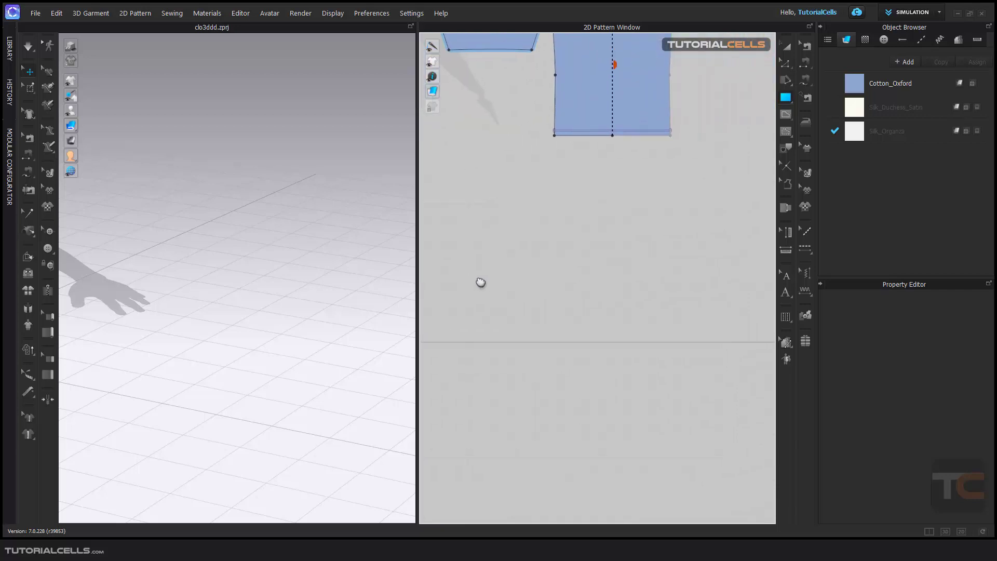
{"action": "left_click_drag", "start_coordinate": [567, 250], "coordinate": [645, 294]}
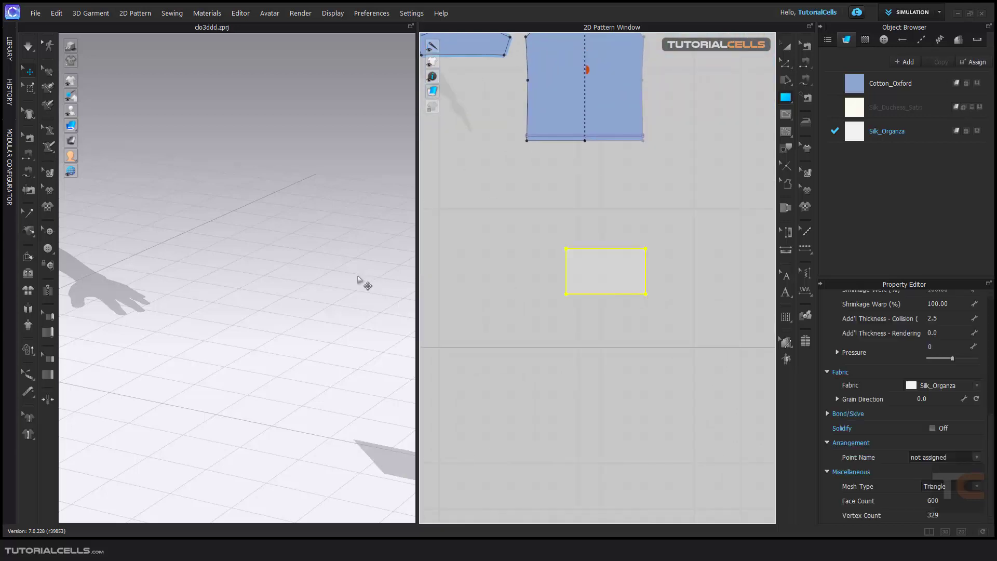
{"action": "middle_click_drag", "start_coordinate": [335, 344], "coordinate": [141, 279]}
{"action": "middle_click_drag", "start_coordinate": [298, 285], "coordinate": [151, 290]}
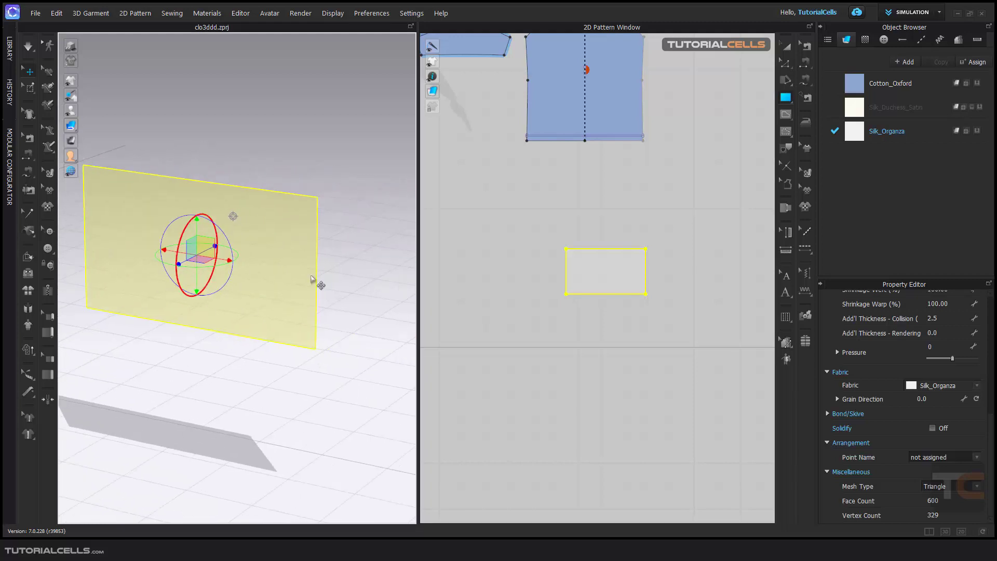
- Assign the Cotton_Oxford fabric to the new rectangular pattern piece
{"action": "left_click_drag", "start_coordinate": [858, 84], "coordinate": [788, 103]}
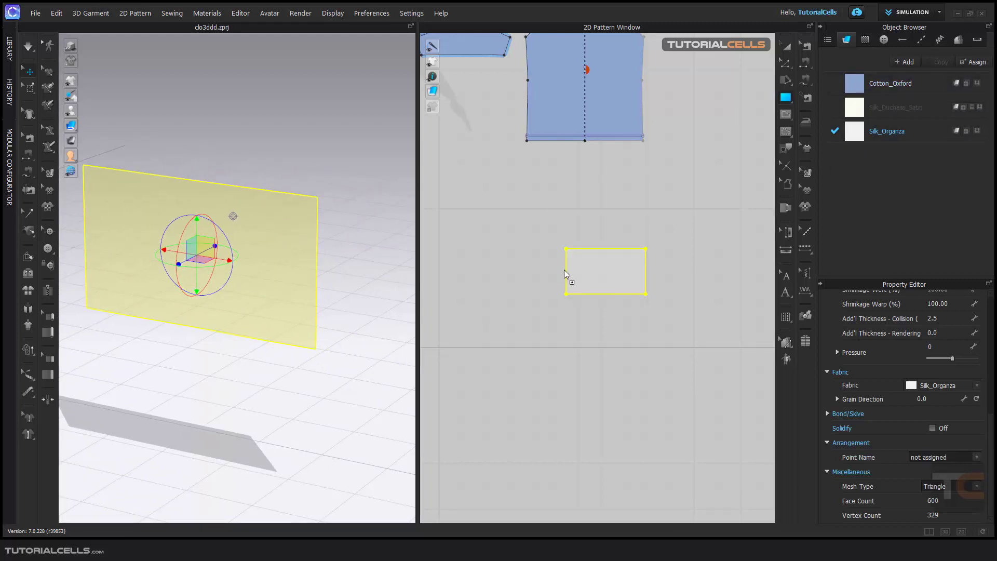
{"action": "left_click_drag", "start_coordinate": [565, 274], "coordinate": [582, 278]}
{"action": "middle_click_drag", "start_coordinate": [298, 245], "coordinate": [322, 249]}
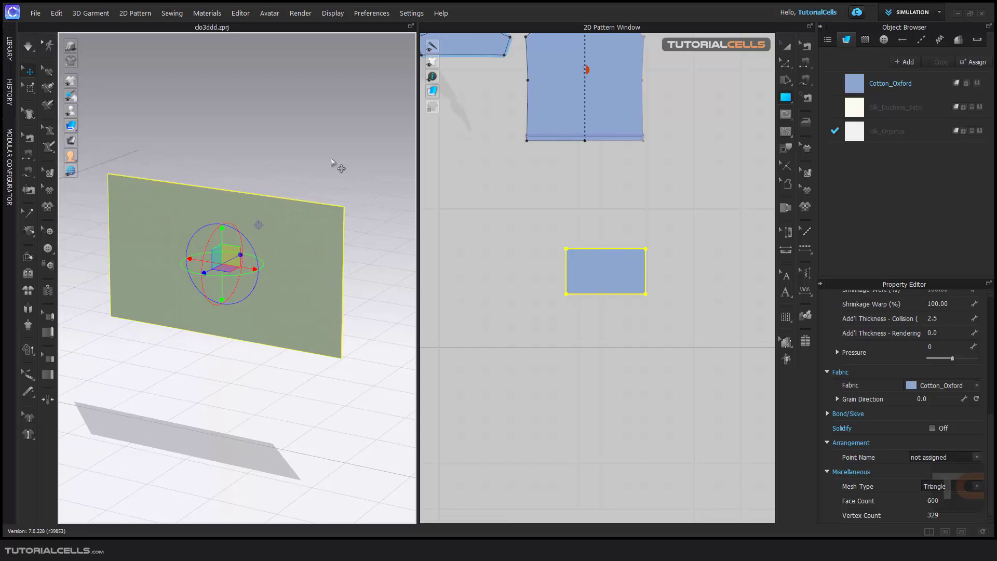
- Examine the rectangular fabric piece in the 3D view from several angles
{"action": "right_click_drag", "start_coordinate": [333, 162], "coordinate": [273, 243]}
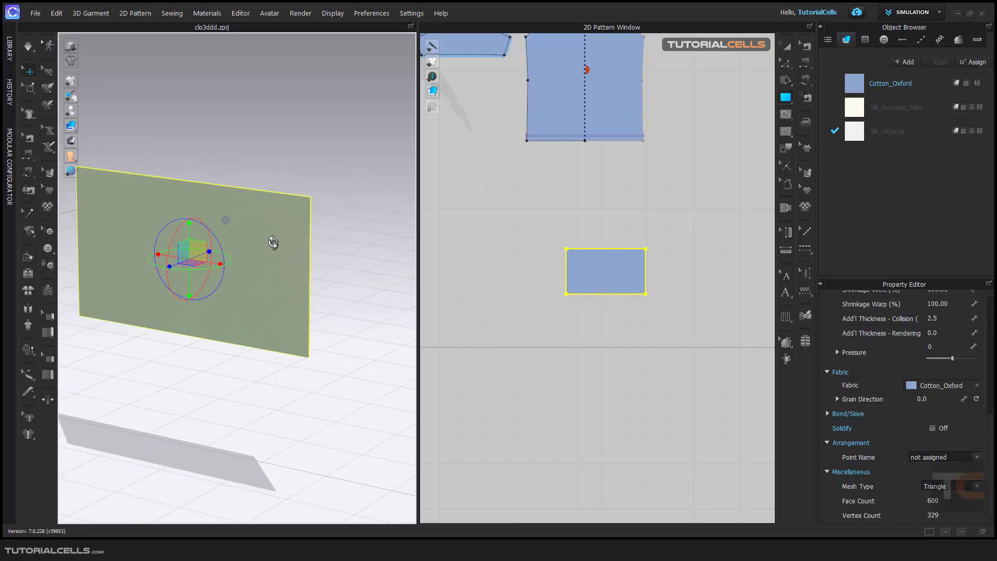
{"action": "middle_click_drag", "start_coordinate": [271, 227], "coordinate": [325, 256]}
{"action": "scroll", "coordinate": [281, 249], "scroll_direction": "down", "scroll_amount": 1}
{"action": "left_click", "coordinate": [298, 172]}
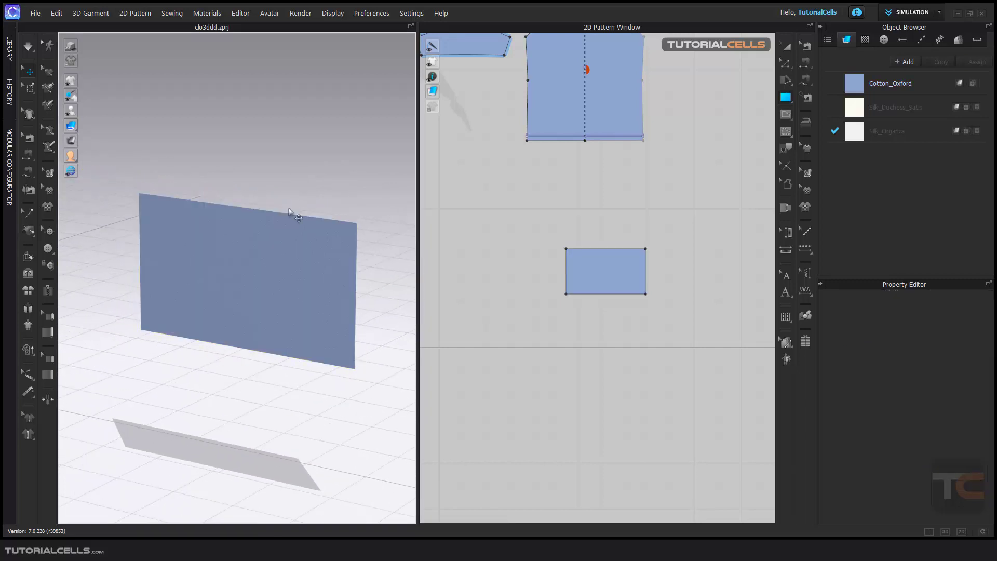
{"action": "left_click", "coordinate": [283, 251]}
{"action": "mouse_move", "coordinate": [282, 257]}
{"action": "right_mouse_down"}
{"action": "mouse_move", "coordinate": [244, 258]}
{"action": "mouse_move", "coordinate": [285, 254]}
{"action": "right_mouse_up"}
{"action": "left_click", "coordinate": [312, 201]}
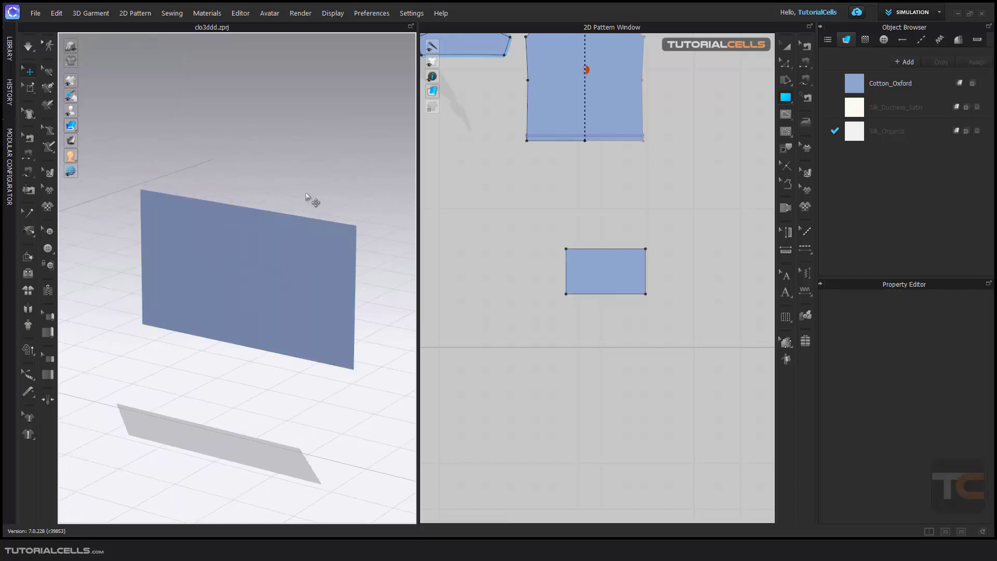
{"action": "left_click", "coordinate": [265, 251]}
{"action": "mouse_move", "coordinate": [318, 215]}
{"action": "right_mouse_down"}
{"action": "mouse_move", "coordinate": [235, 208]}
{"action": "mouse_move", "coordinate": [312, 218]}
{"action": "right_mouse_up"}
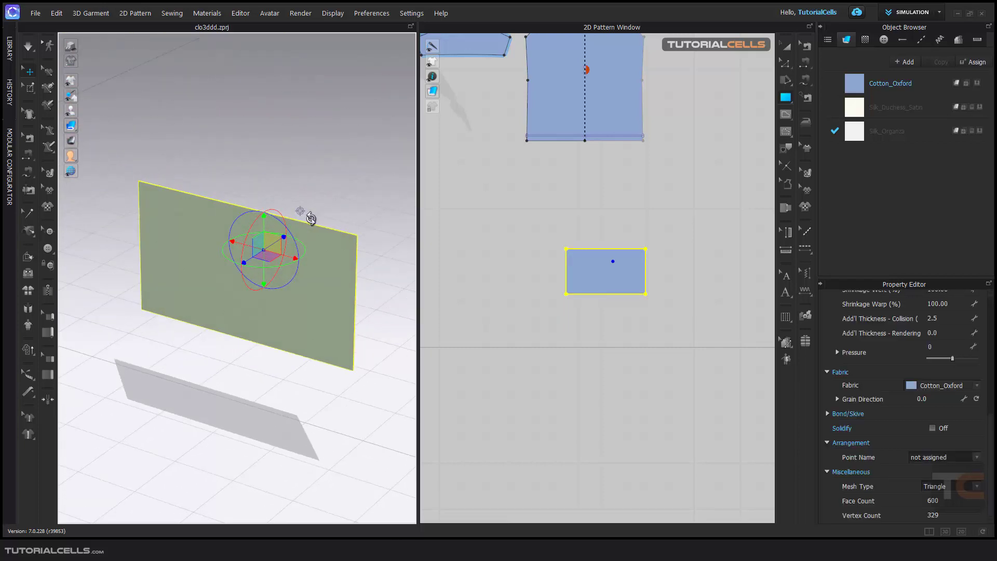
{"action": "scroll", "coordinate": [299, 255], "scroll_direction": "up", "scroll_amount": 1}
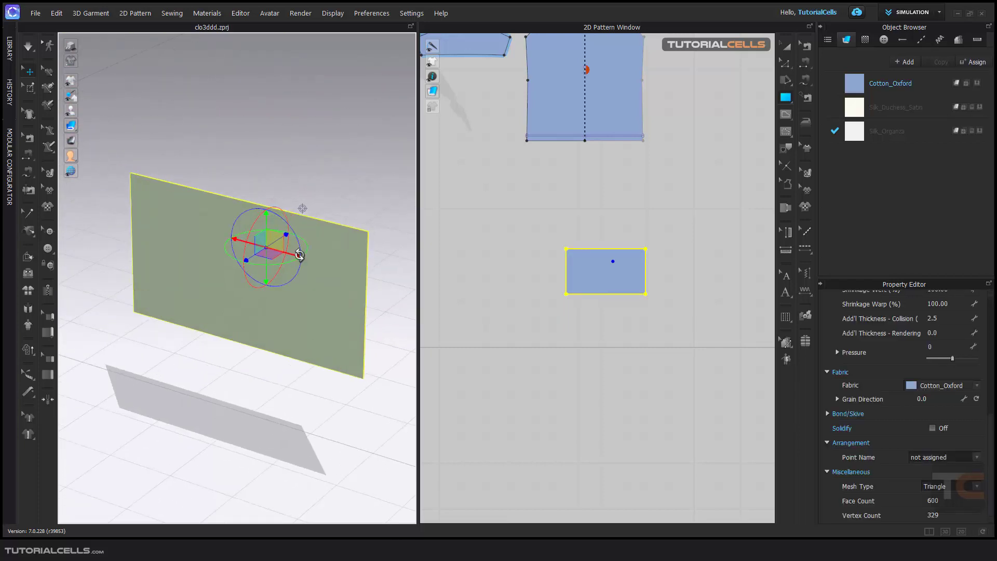
{"action": "right_click_drag", "start_coordinate": [350, 237], "coordinate": [363, 233]}
- Pin all four corners of the rectangular piece with the Pin (Box) tool
{"action": "scroll", "coordinate": [628, 287], "scroll_direction": "up", "scroll_amount": 5}
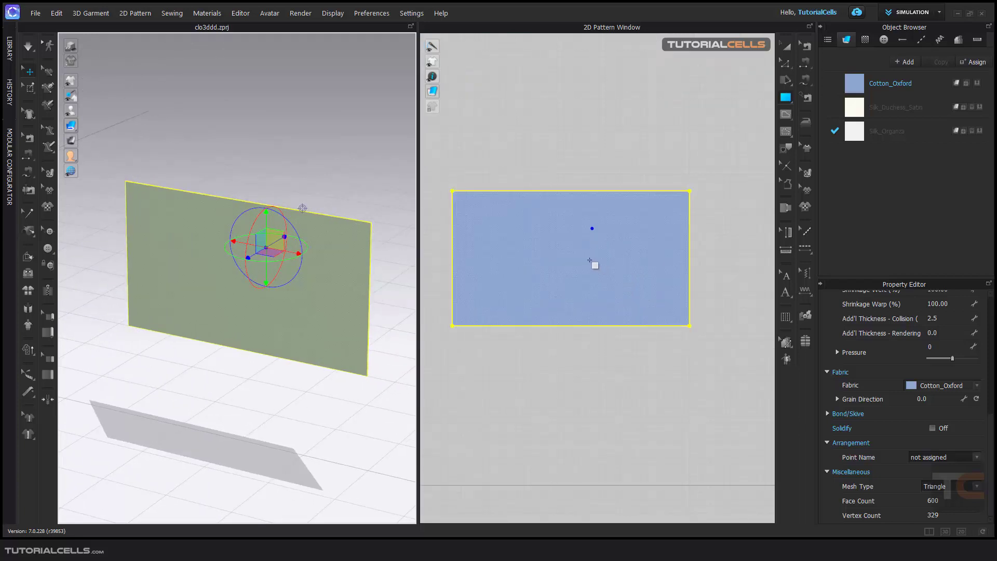
{"action": "left_click", "coordinate": [29, 89]}
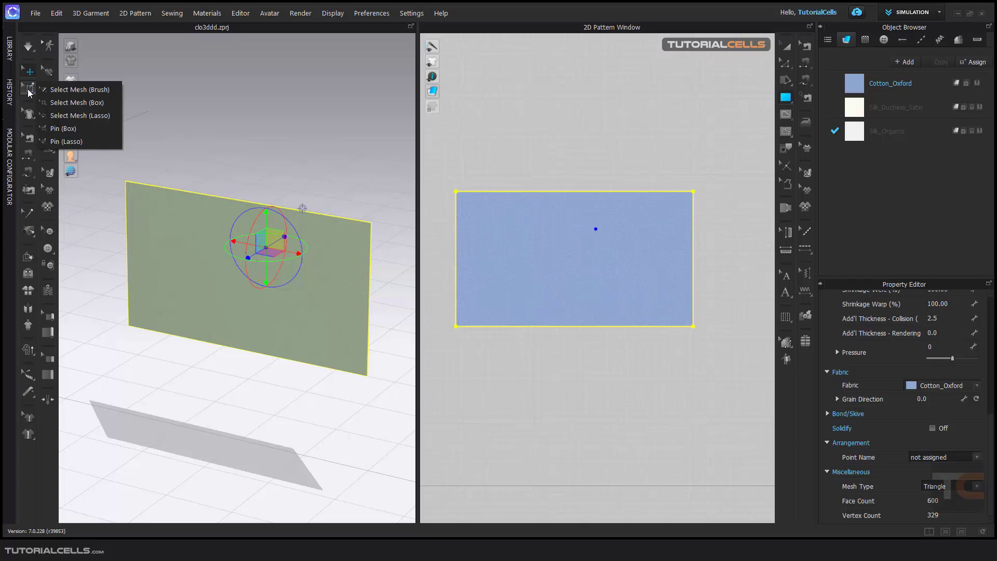
{"action": "left_click", "coordinate": [65, 129]}
{"action": "left_click_drag", "start_coordinate": [448, 184], "coordinate": [471, 209]}
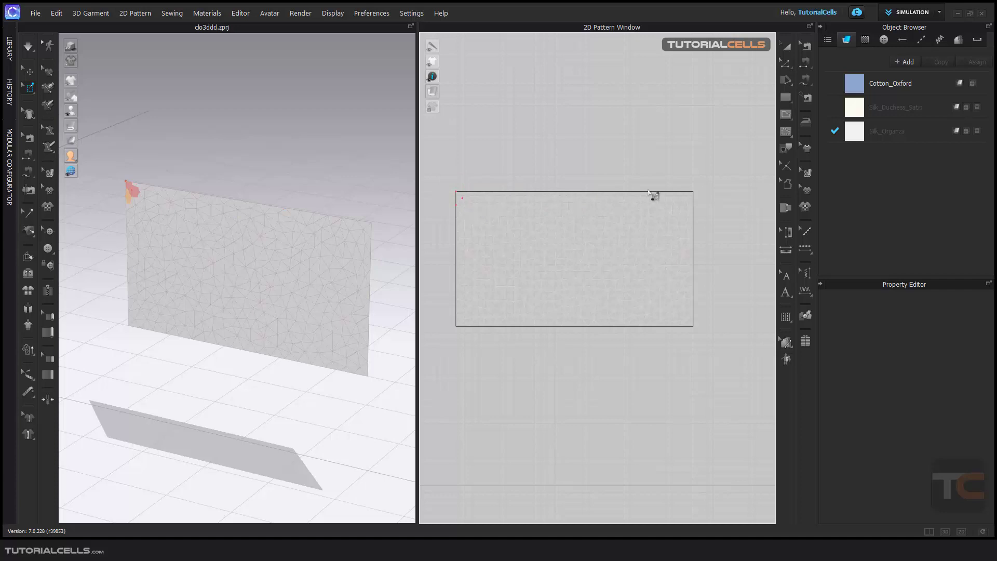
{"action": "left_click_drag", "start_coordinate": [678, 173], "coordinate": [714, 210]}
{"action": "left_click_drag", "start_coordinate": [702, 319], "coordinate": [678, 341]}
{"action": "left_click_drag", "start_coordinate": [445, 339], "coordinate": [469, 333]}
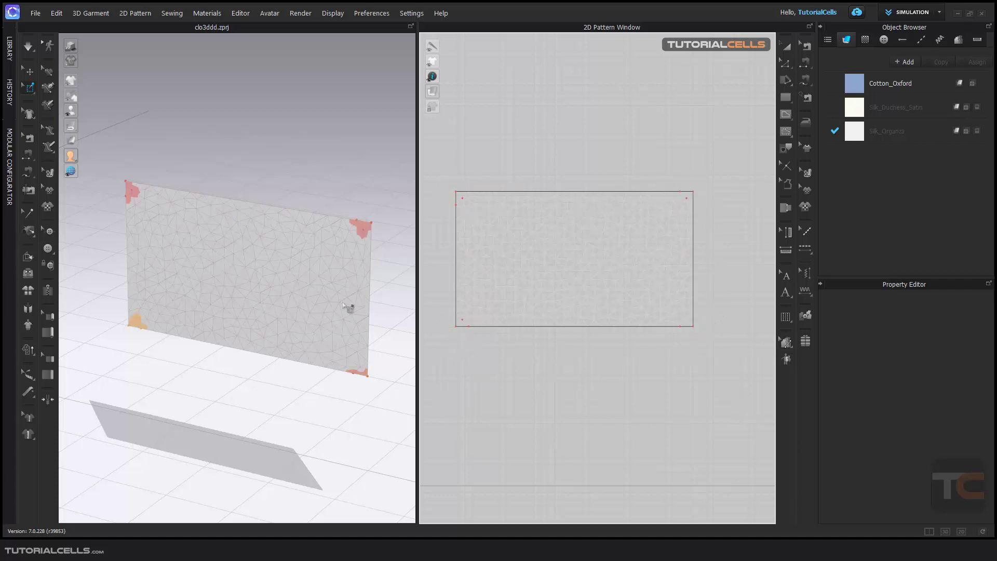
- Start the simulation and pull the middle of the pinned fabric to test how the corner pins hold it
{"action": "left_click", "coordinate": [29, 71]}
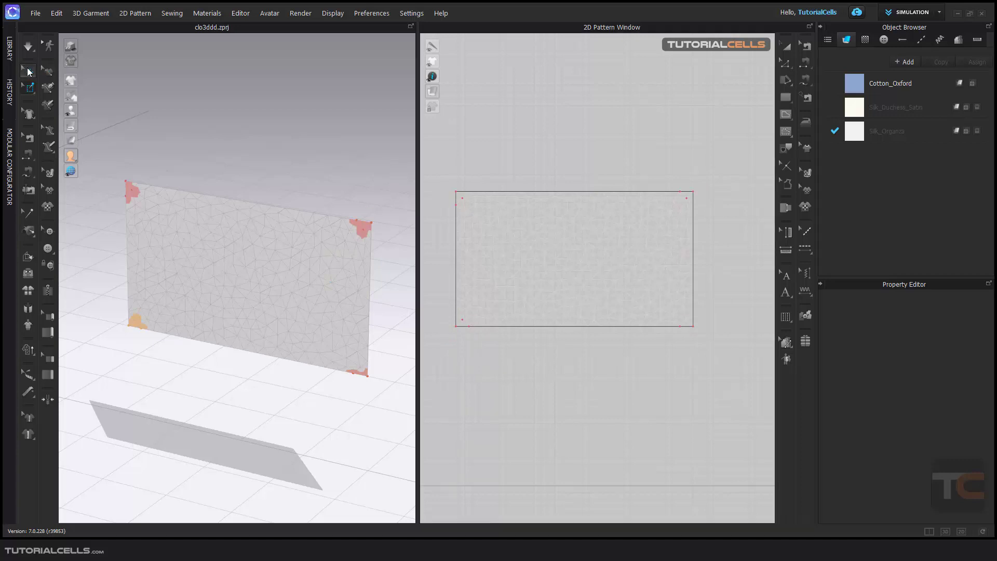
{"action": "key", "text": "space"}
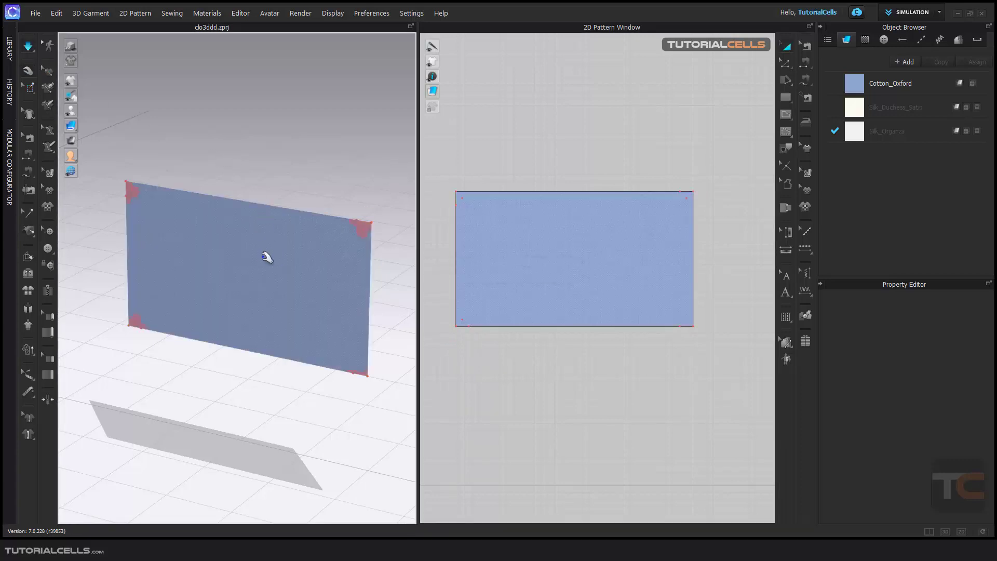
{"action": "left_click_drag", "start_coordinate": [267, 258], "coordinate": [247, 266]}
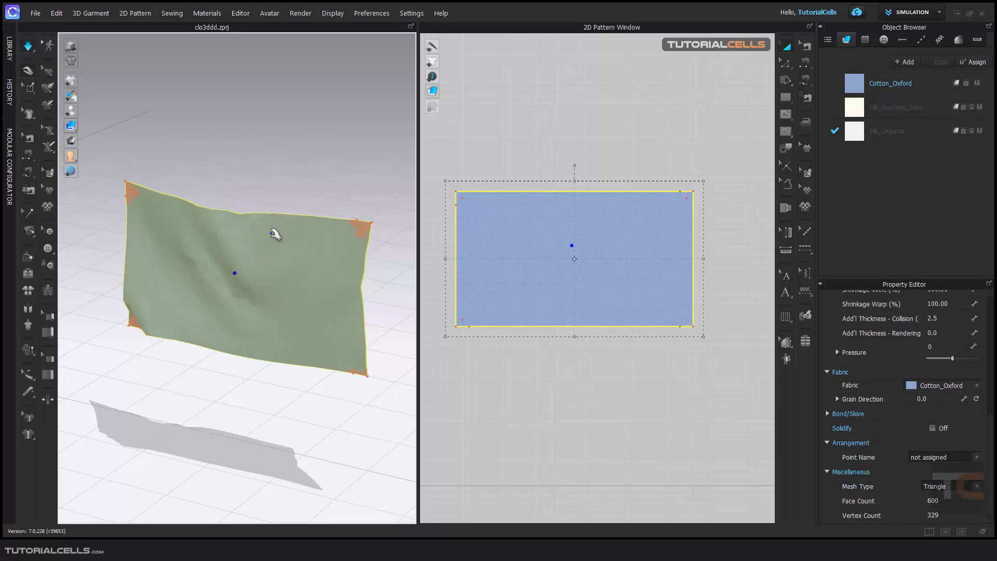
{"action": "right_click_drag", "start_coordinate": [317, 189], "coordinate": [304, 185]}
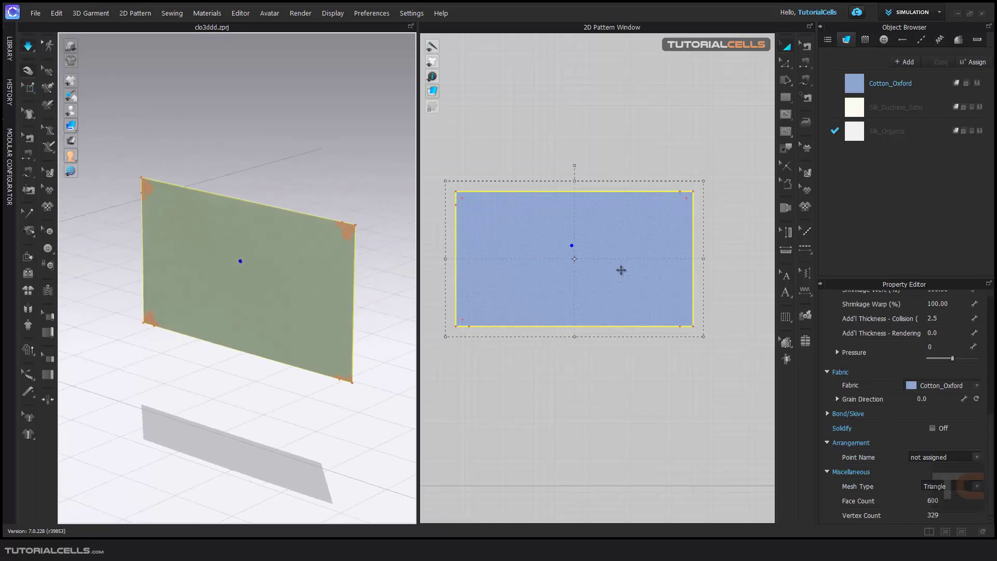
- Select the pinned rectangle and examine its Pressure setting in the simulation properties
{"action": "left_click", "coordinate": [637, 160]}
{"action": "left_click", "coordinate": [618, 228]}
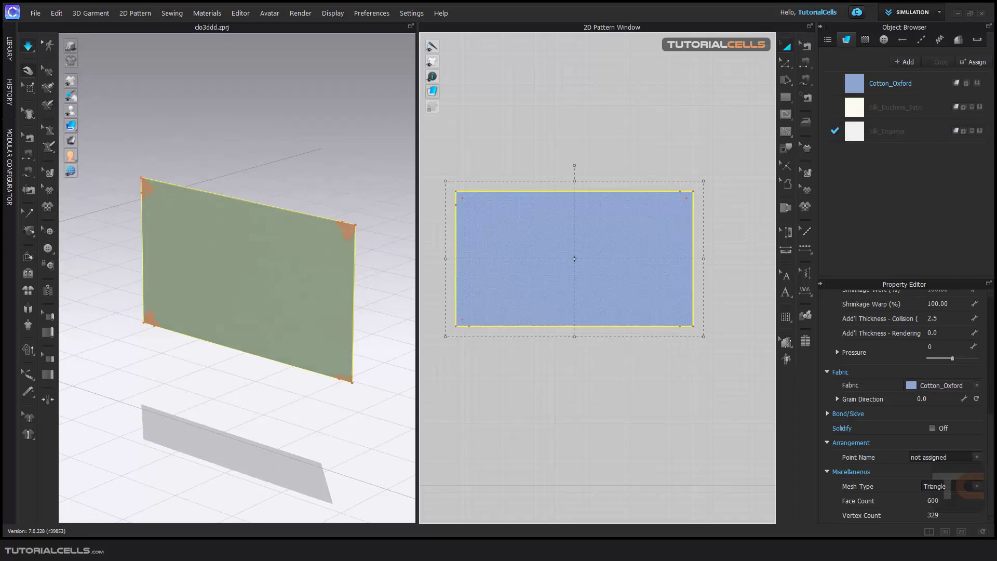
{"action": "left_click_drag", "start_coordinate": [996, 352], "coordinate": [992, 353]}
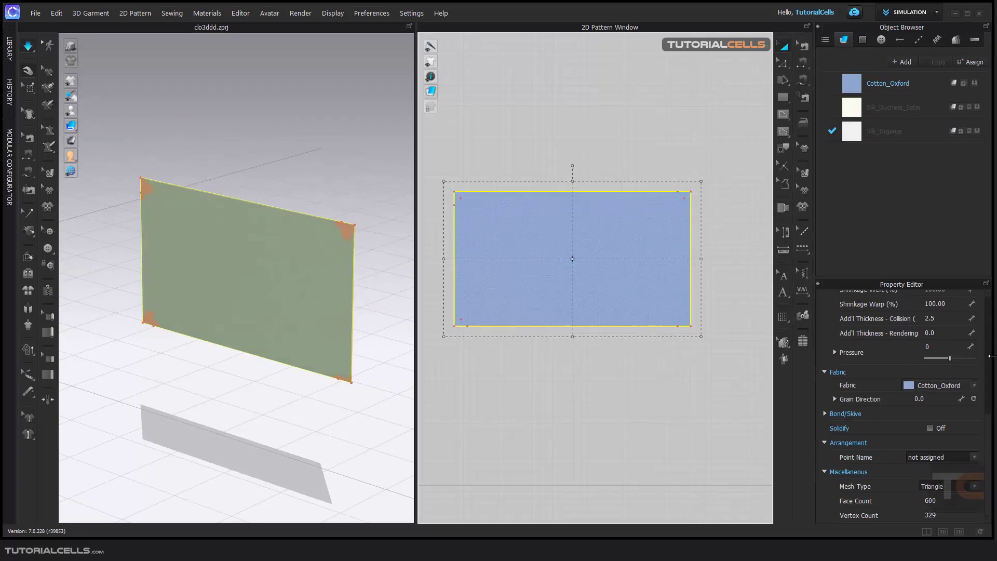
{"action": "left_click", "coordinate": [965, 14]}
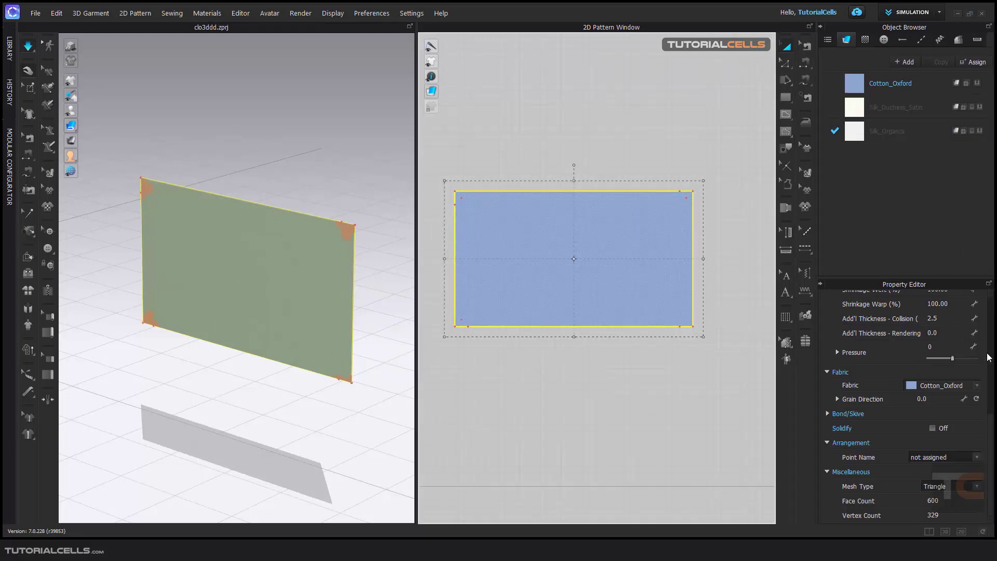
{"action": "scroll", "coordinate": [914, 415], "scroll_direction": "up", "scroll_amount": 3}
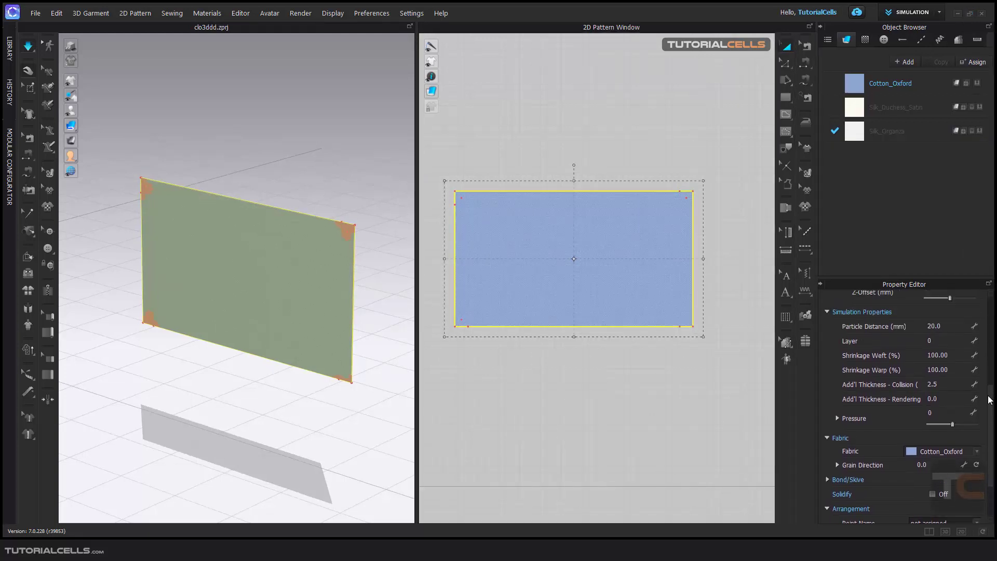
{"action": "left_click", "coordinate": [837, 423]}
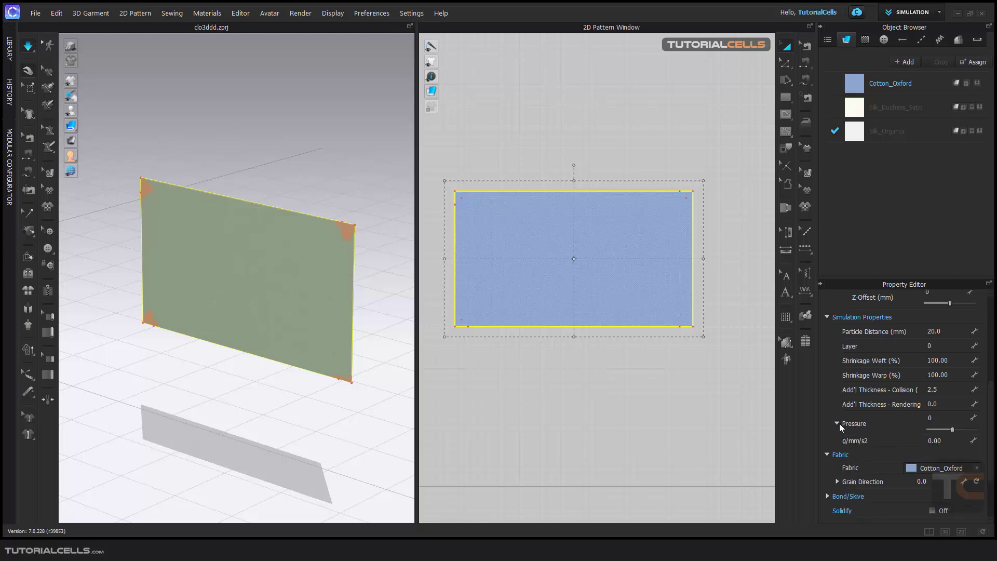
{"action": "left_click", "coordinate": [838, 424]}
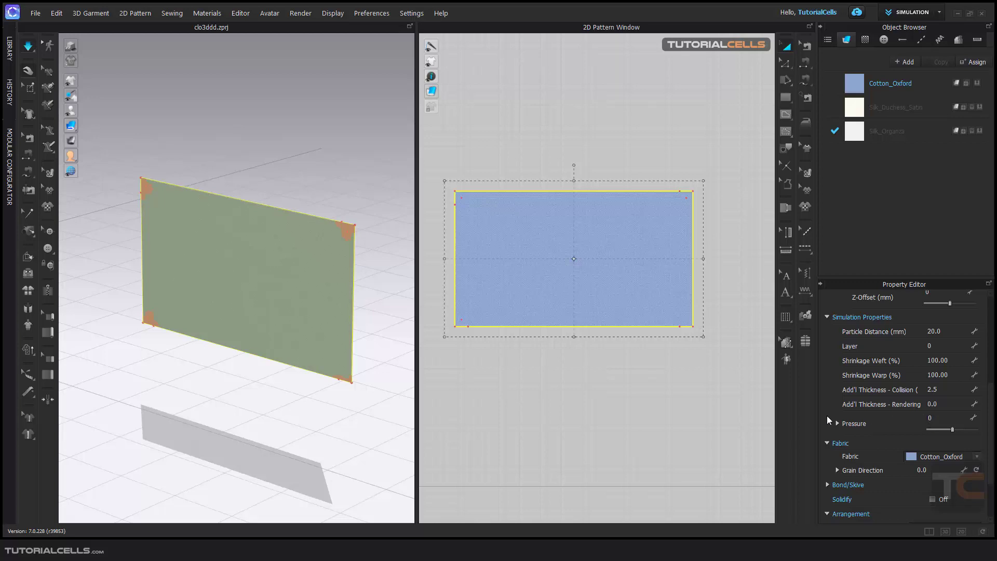
- Set the Pressure of the pinned rectangle to 8
{"action": "mouse_move", "coordinate": [291, 197]}
{"action": "right_mouse_down"}
{"action": "mouse_move", "coordinate": [264, 197]}
{"action": "mouse_move", "coordinate": [273, 202]}
{"action": "right_mouse_up"}
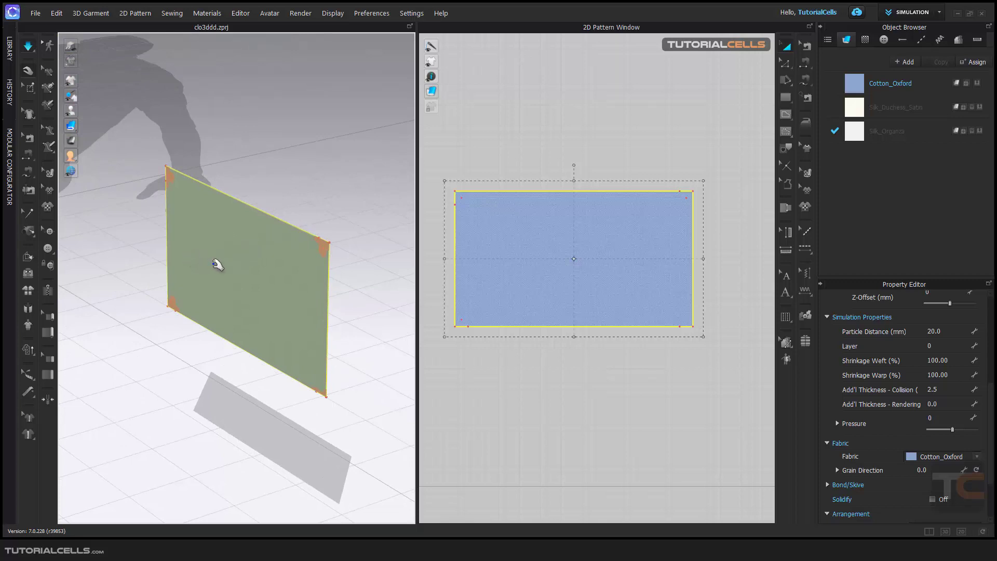
{"action": "right_click_drag", "start_coordinate": [217, 265], "coordinate": [262, 258]}
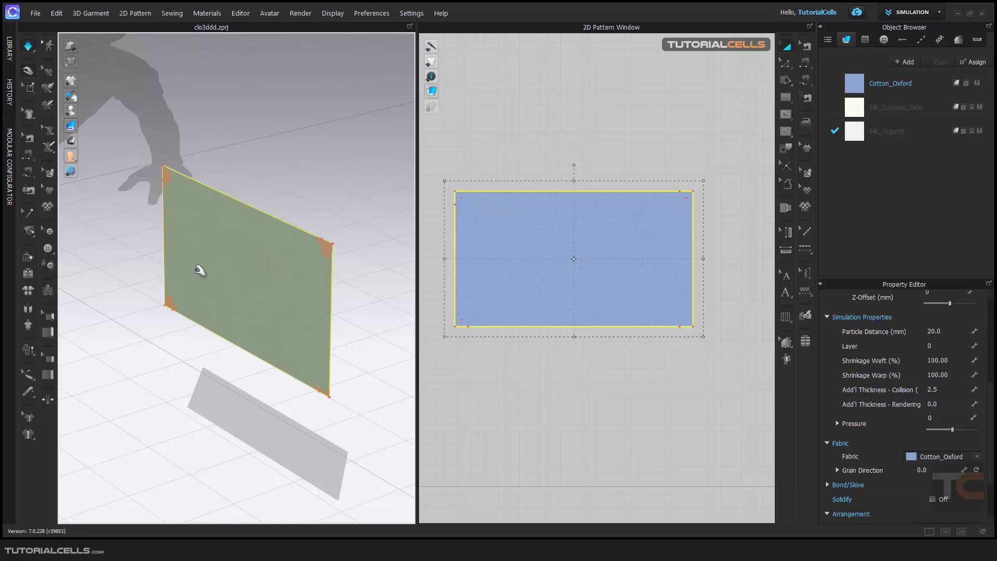
{"action": "left_click", "coordinate": [301, 178]}
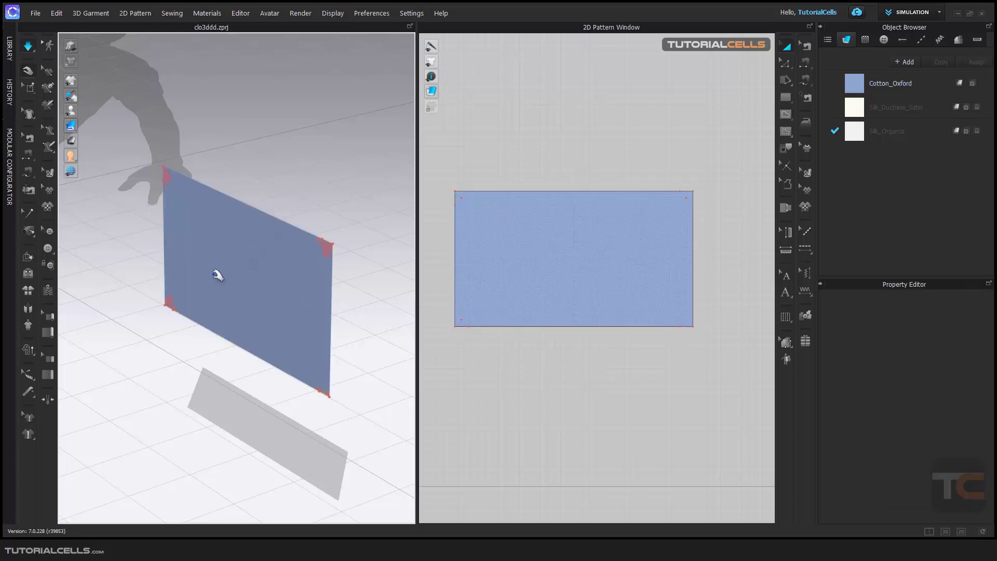
{"action": "mouse_move", "coordinate": [256, 271]}
{"action": "right_mouse_down"}
{"action": "mouse_move", "coordinate": [229, 271]}
{"action": "mouse_move", "coordinate": [254, 267]}
{"action": "right_mouse_up"}
{"action": "left_click", "coordinate": [273, 226]}
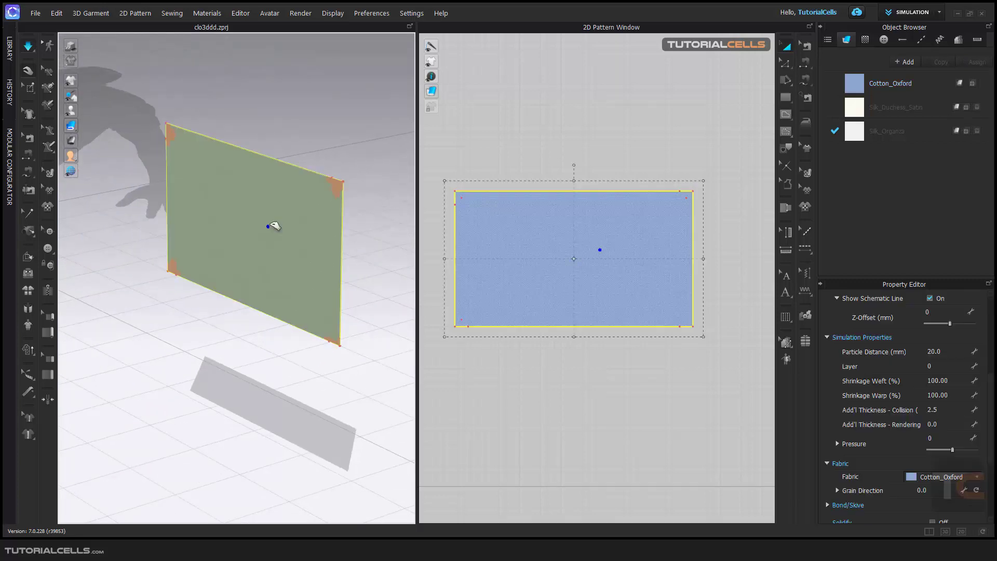
{"action": "right_click_drag", "start_coordinate": [273, 226], "coordinate": [302, 235]}
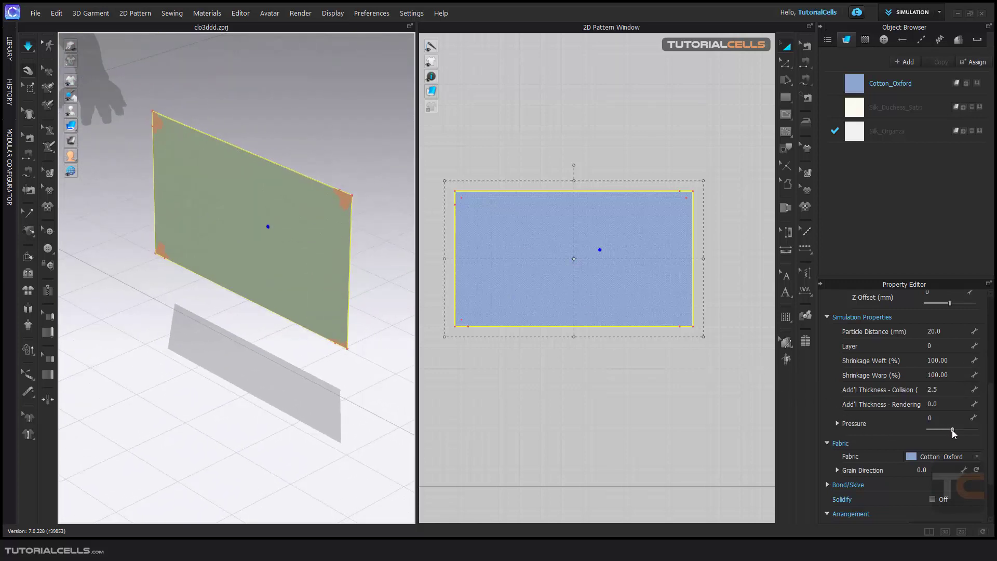
{"action": "left_click_drag", "start_coordinate": [953, 431], "coordinate": [955, 430]}
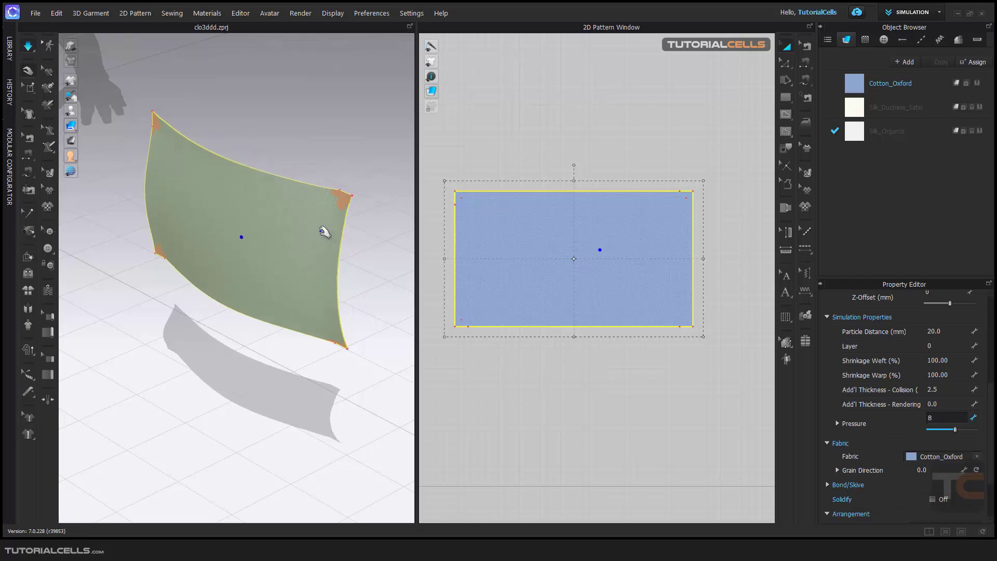
- Set the rectangle's Pressure to -21 and inspect the reversed bulge in 3D
{"action": "right_click_drag", "start_coordinate": [325, 232], "coordinate": [287, 229]}
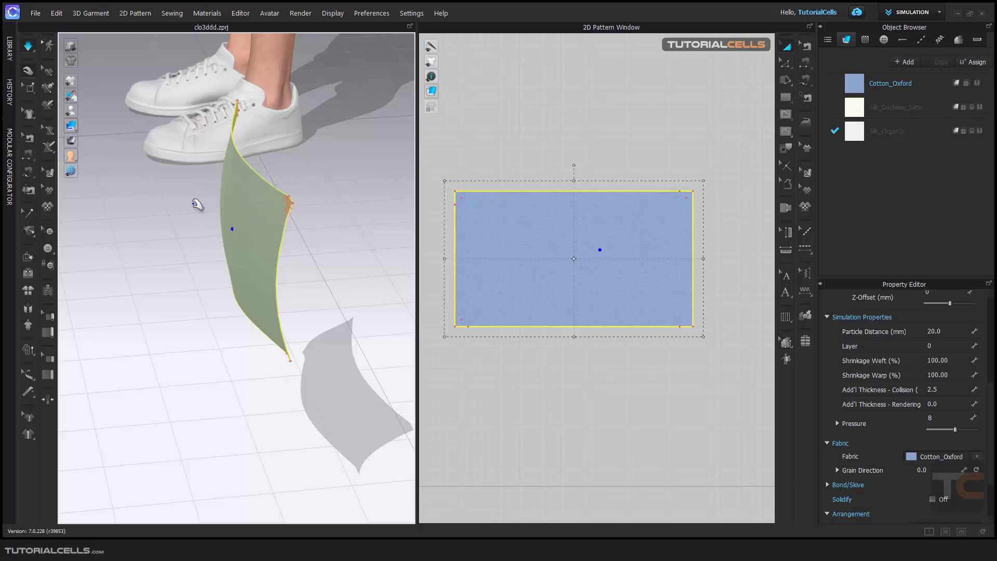
{"action": "left_click_drag", "start_coordinate": [955, 431], "coordinate": [945, 430]}
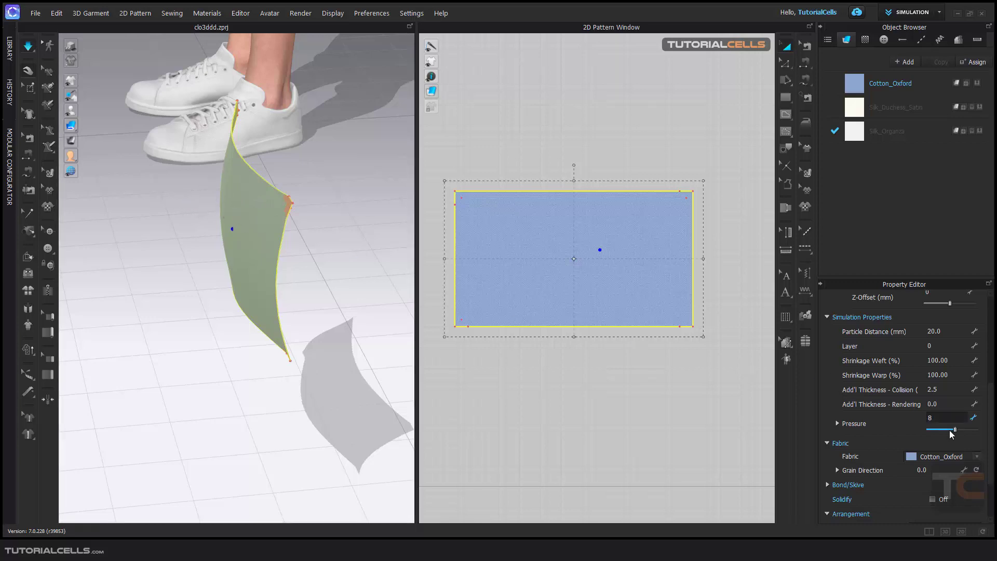
{"action": "right_click_drag", "start_coordinate": [307, 318], "coordinate": [342, 315]}
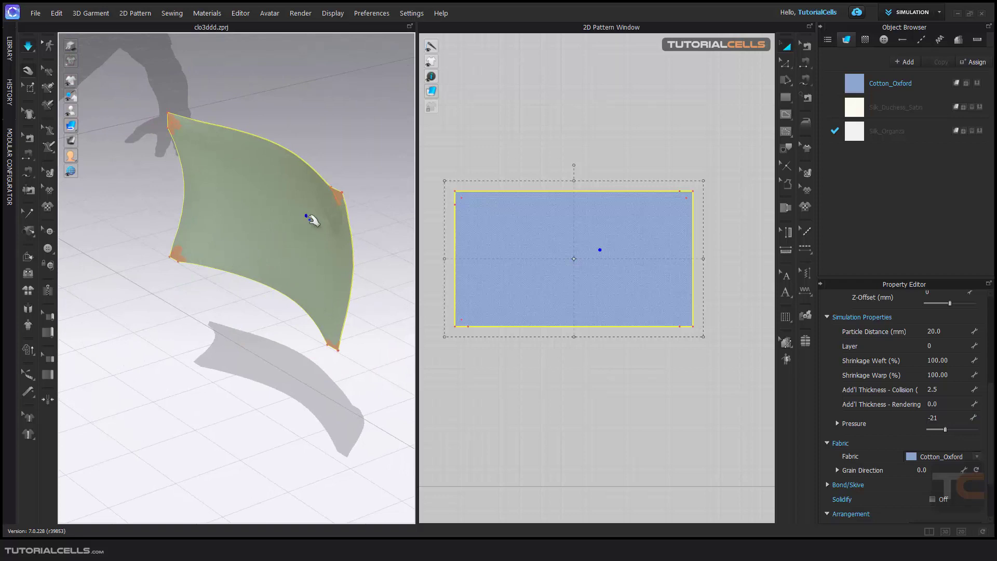
{"action": "mouse_move", "coordinate": [308, 217]}
{"action": "right_mouse_down"}
{"action": "mouse_move", "coordinate": [237, 210]}
{"action": "mouse_move", "coordinate": [316, 222]}
{"action": "right_mouse_up"}
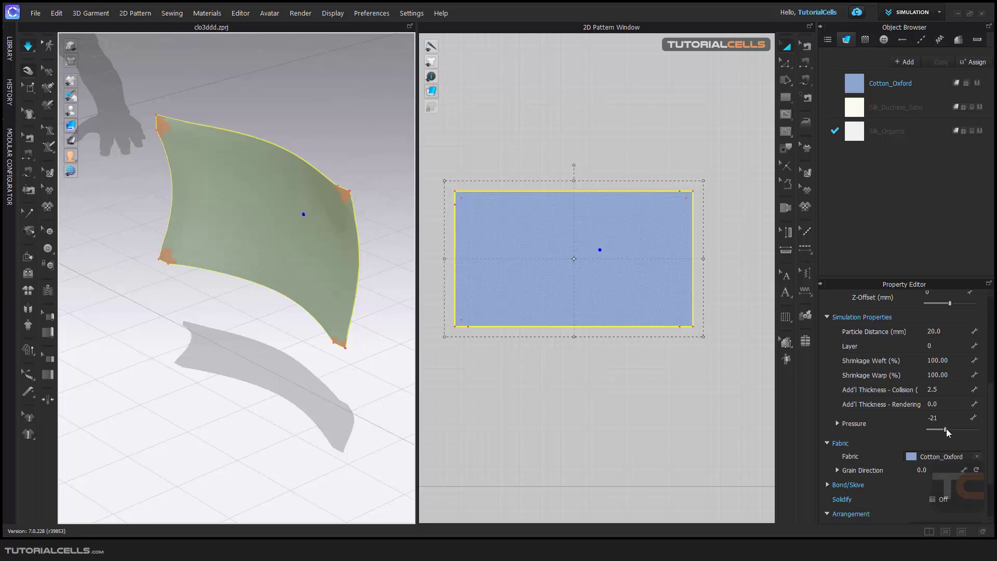
- Set the rectangle's Pressure to 16 and stop the simulation
{"action": "left_click_drag", "start_coordinate": [945, 430], "coordinate": [958, 432]}
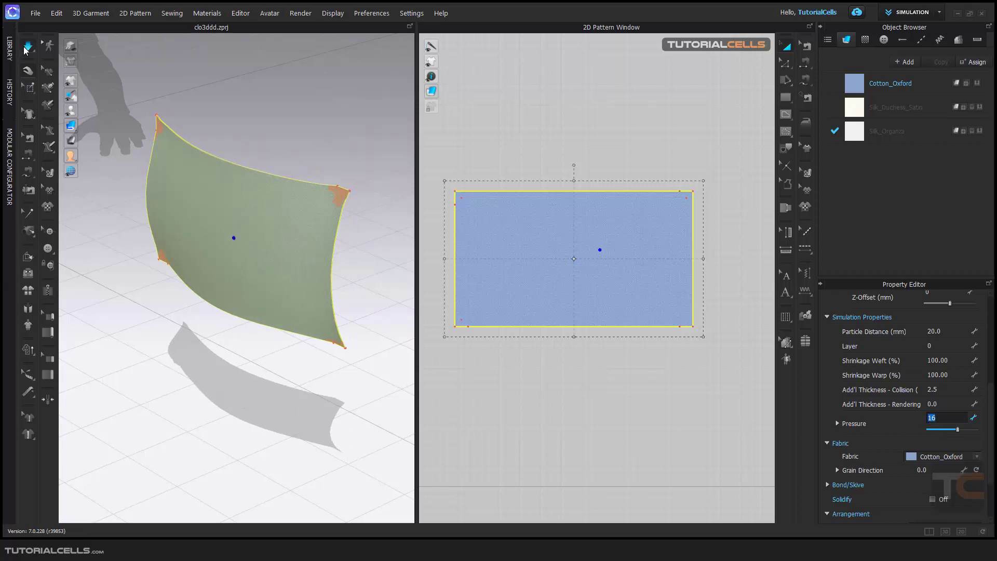
{"action": "left_click", "coordinate": [25, 48]}
- Reset the rectangle's Pressure to 0 and toggle the simulation briefly
{"action": "left_click", "coordinate": [932, 415]}
{"action": "key", "text": "BackSpace"}
{"action": "key", "text": "Return"}
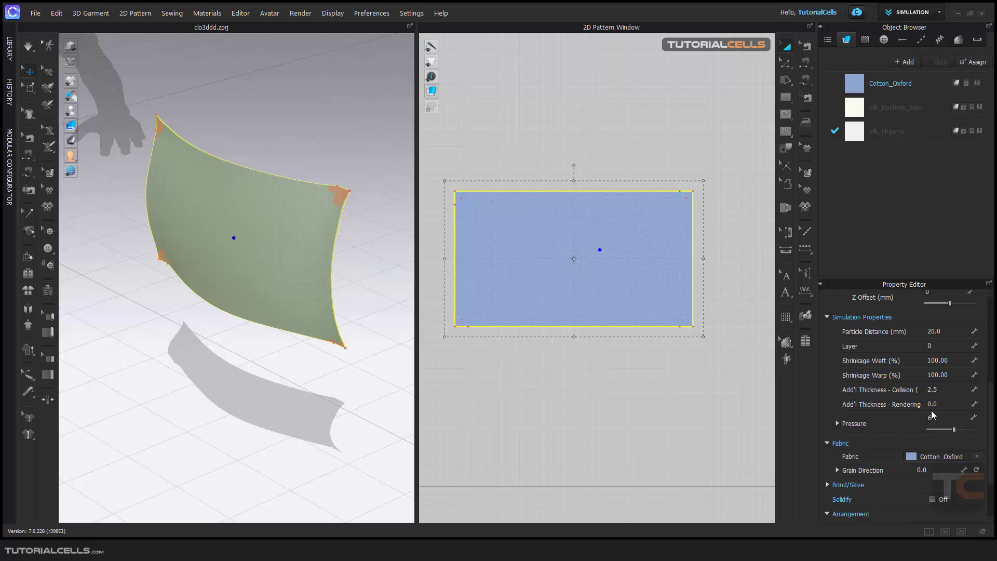
{"action": "left_click", "coordinate": [930, 420]}
{"action": "key", "text": "Return"}
{"action": "key", "text": "space"}
{"action": "key", "text": "space"}
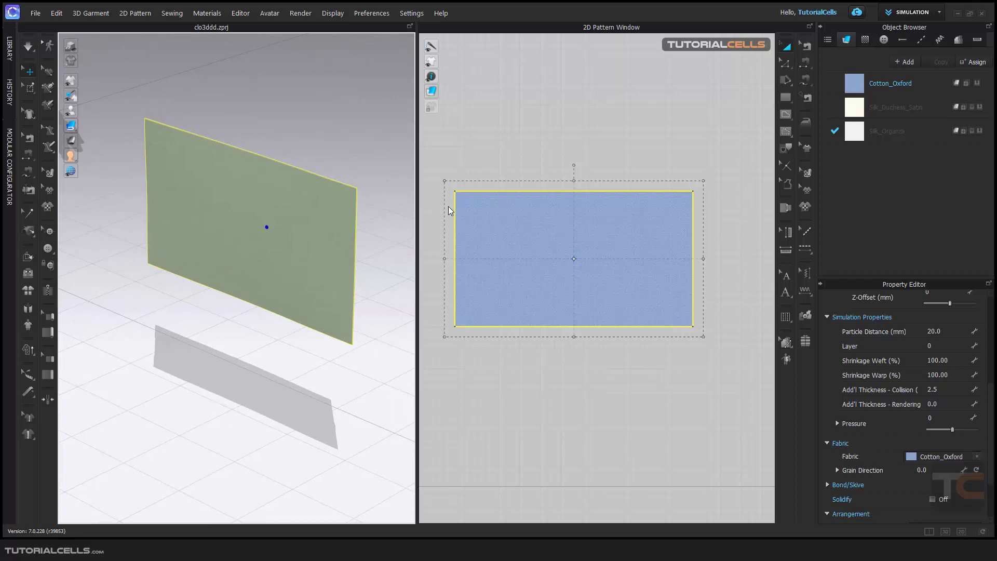
- Select the rectangle in 3D and rotate it to lie horizontally above the ground
{"action": "scroll", "coordinate": [283, 231], "scroll_direction": "down", "scroll_amount": 3}
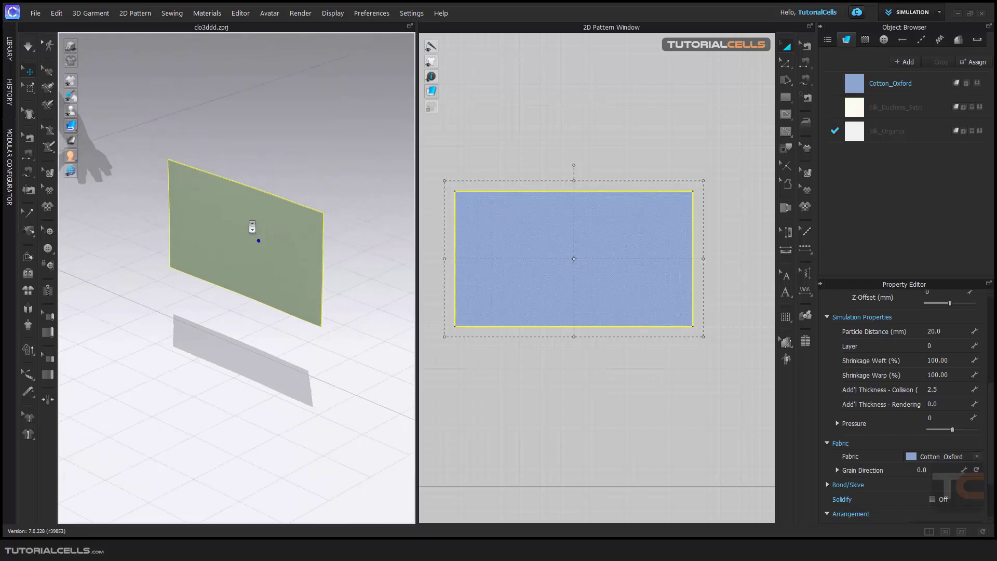
{"action": "left_click", "coordinate": [248, 222]}
{"action": "left_click_drag", "start_coordinate": [228, 204], "coordinate": [267, 181]}
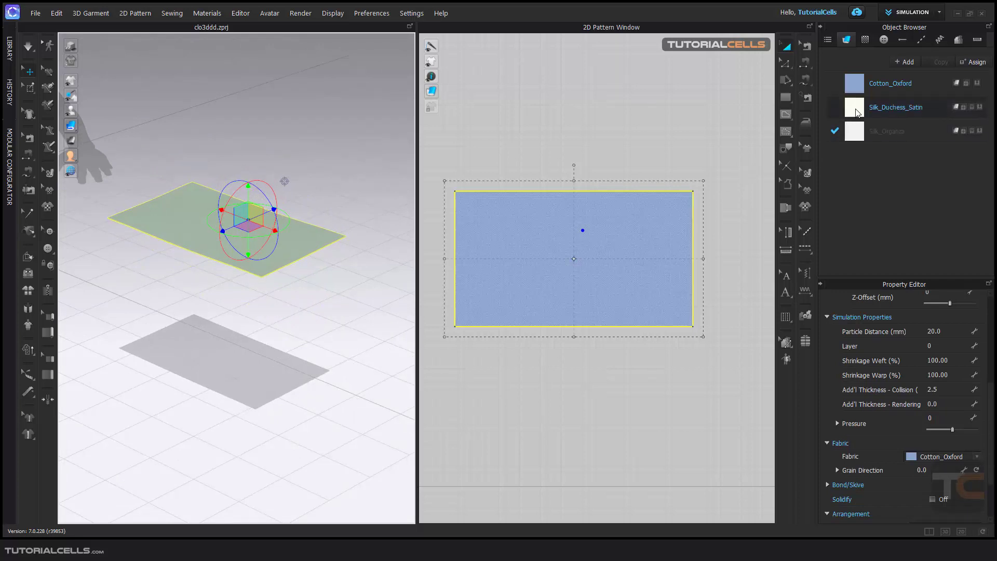
- Add a new fabric, FABRIC 1, and assign it to the rectangle
{"action": "left_click", "coordinate": [907, 62]}
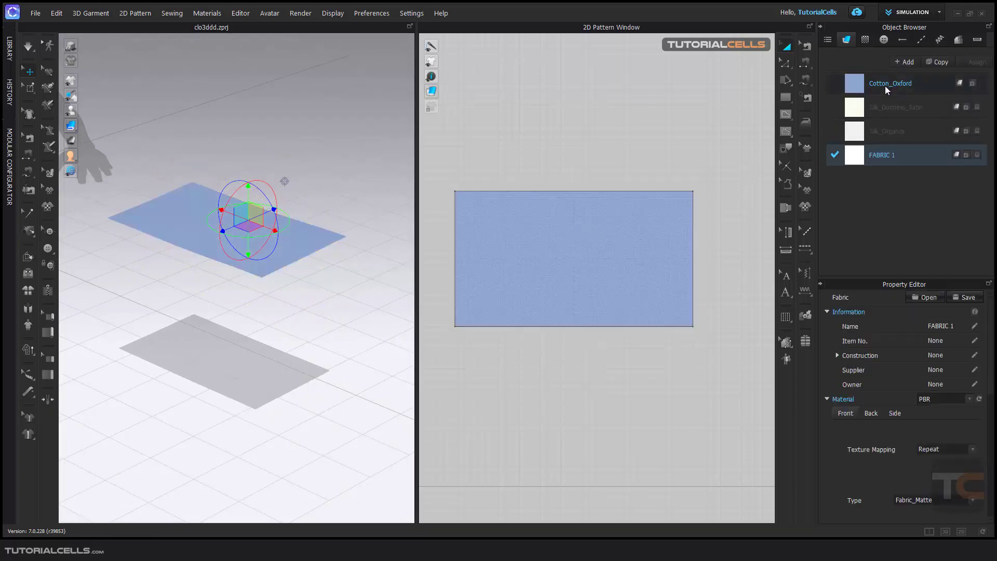
{"action": "left_click_drag", "start_coordinate": [859, 151], "coordinate": [698, 187]}
{"action": "left_click_drag", "start_coordinate": [272, 239], "coordinate": [306, 239]}
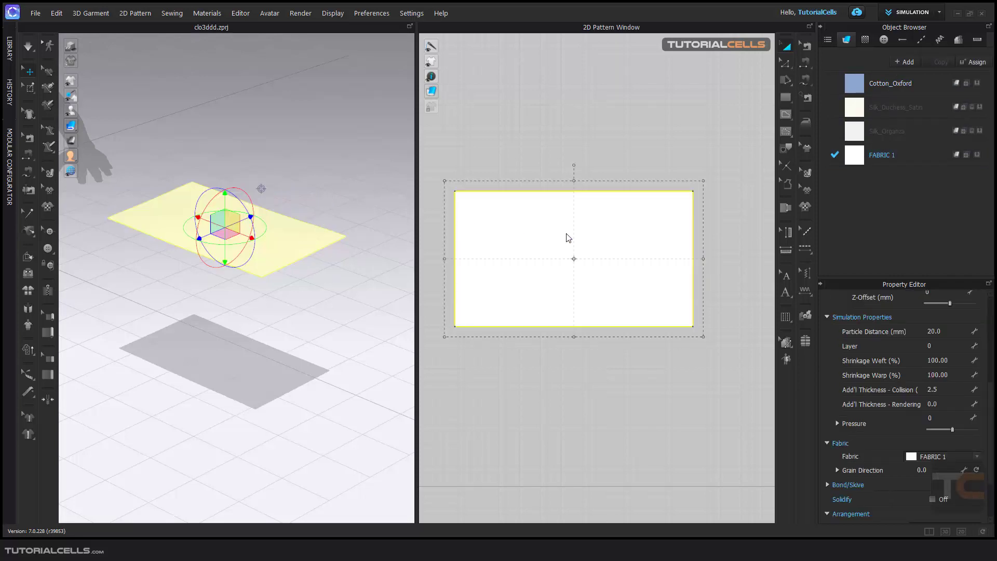
- Duplicate the rectangle and place the copy beside the original in the 2D pattern layout
{"action": "scroll", "coordinate": [568, 239], "scroll_direction": "up", "scroll_amount": 2}
{"action": "scroll", "coordinate": [581, 250], "scroll_direction": "down", "scroll_amount": 4}
{"action": "scroll", "coordinate": [617, 255], "scroll_direction": "down", "scroll_amount": 3}
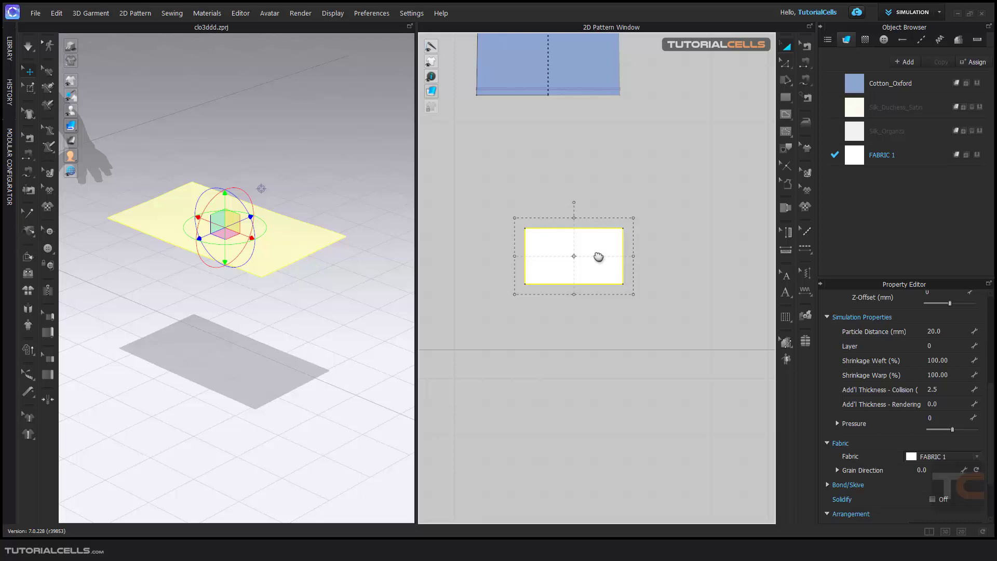
{"action": "left_click_drag", "start_coordinate": [600, 256], "coordinate": [695, 260]}
{"action": "left_click", "coordinate": [690, 257]}
- Position the copied rectangle directly beneath the original in 3D with its back face turned toward it
{"action": "scroll", "coordinate": [311, 266], "scroll_direction": "up", "scroll_amount": 1}
{"action": "middle_click_drag", "start_coordinate": [312, 266], "coordinate": [272, 249]}
{"action": "scroll", "coordinate": [318, 277], "scroll_direction": "down", "scroll_amount": 3}
{"action": "middle_click_drag", "start_coordinate": [320, 279], "coordinate": [314, 286]}
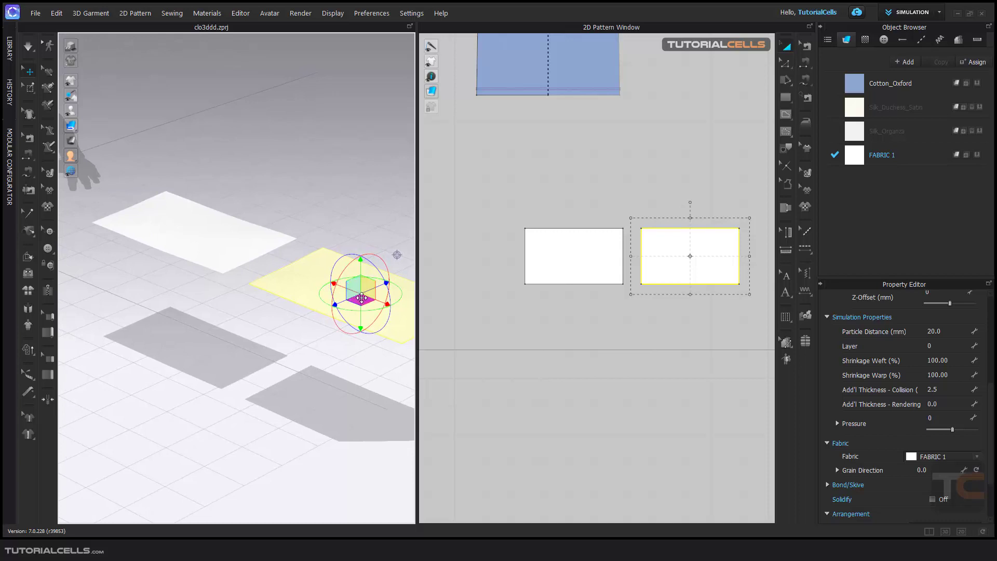
{"action": "mouse_move", "coordinate": [356, 297]}
{"action": "right_mouse_down"}
{"action": "mouse_move", "coordinate": [366, 229]}
{"action": "mouse_move", "coordinate": [371, 286]}
{"action": "right_mouse_up"}
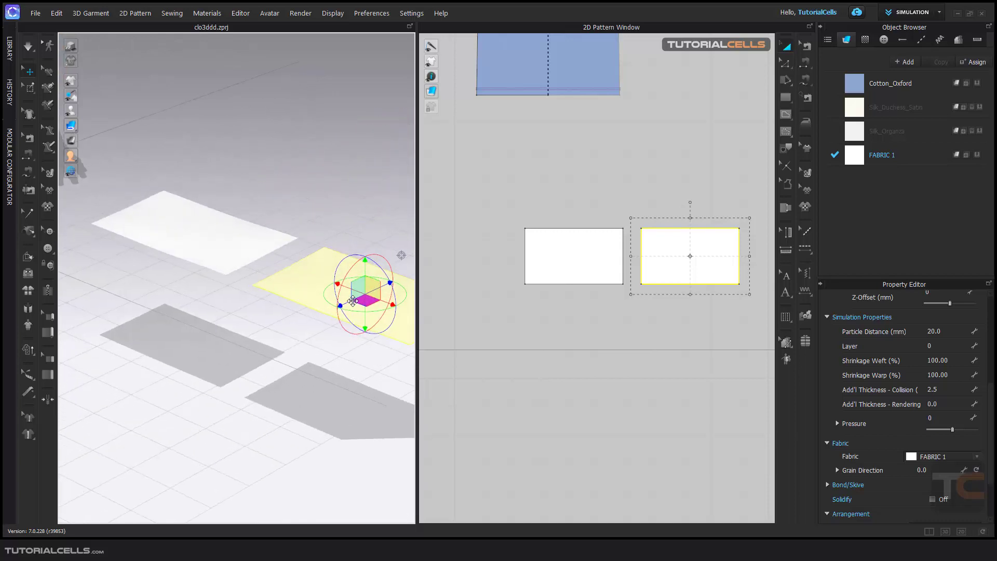
{"action": "left_click_drag", "start_coordinate": [372, 289], "coordinate": [204, 291]}
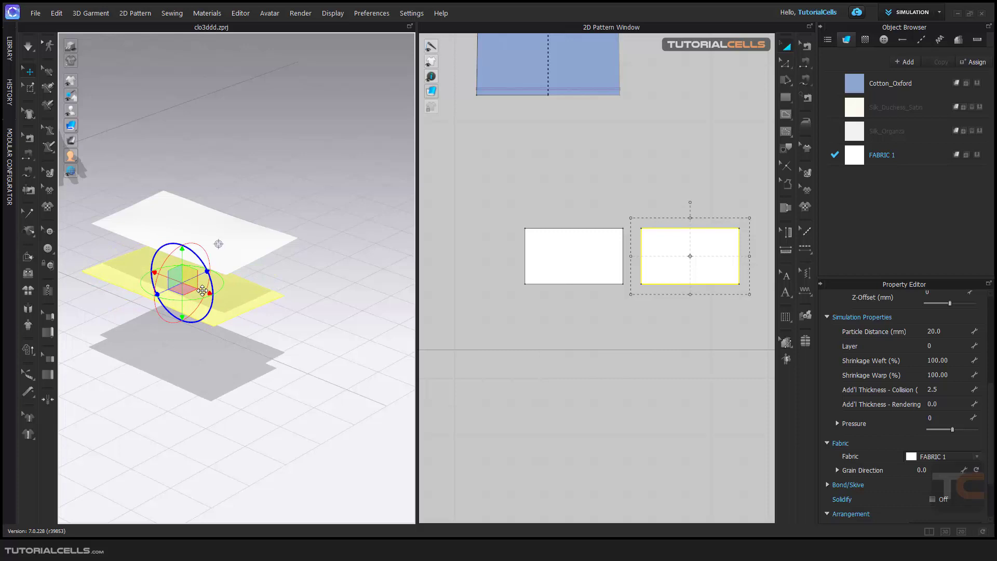
{"action": "left_click", "coordinate": [277, 265]}
{"action": "right_click_drag", "start_coordinate": [272, 265], "coordinate": [245, 258]}
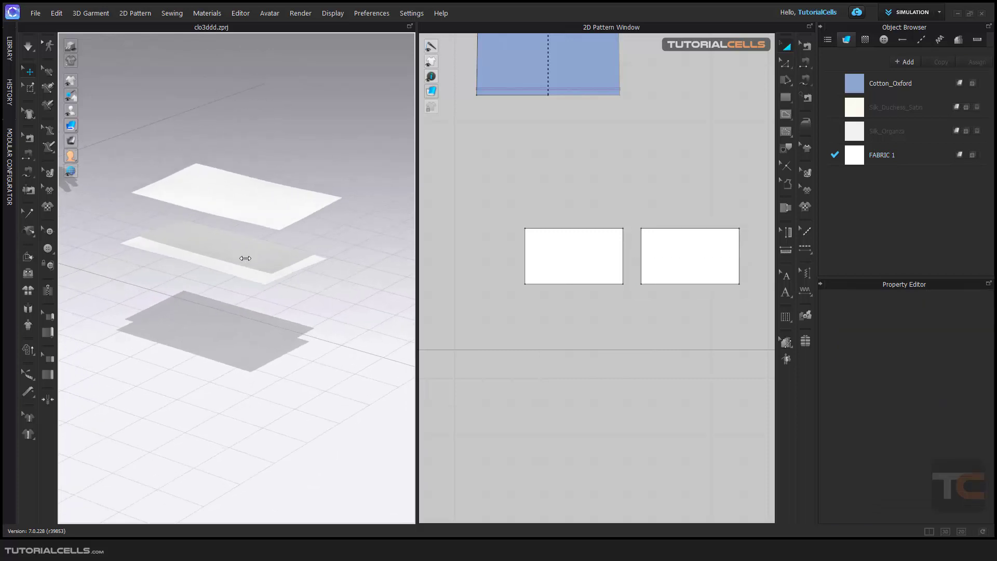
- Switch the 3D garment display style to tell the front and back faces of the stacked rectangles apart
{"action": "mouse_move", "coordinate": [70, 128]}
{"action": "left_click", "coordinate": [128, 124]}
{"action": "right_click_drag", "start_coordinate": [223, 186], "coordinate": [251, 238]}
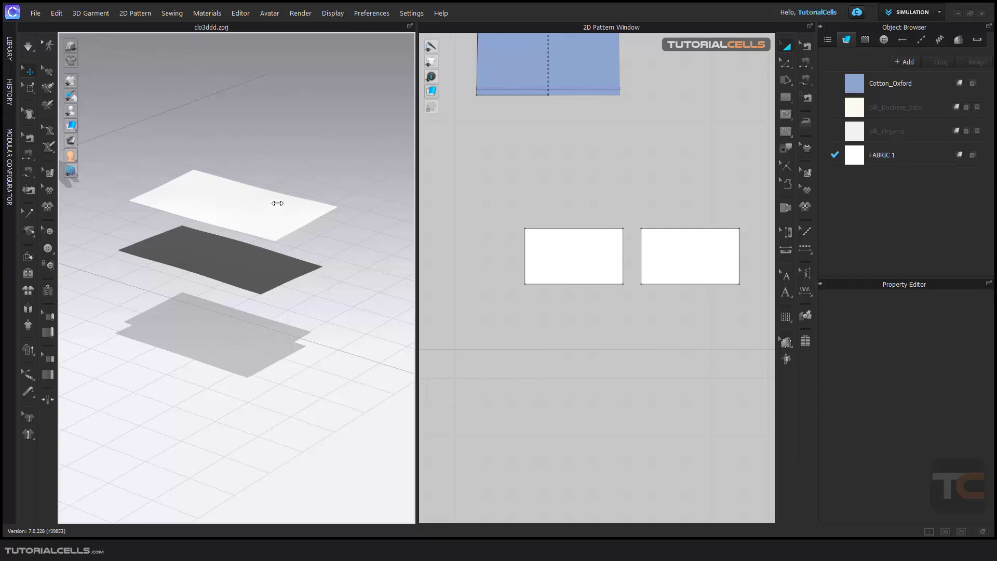
- Sew one pair of short edges and the adjacent pair of long edges between the upper and lower rectangles
{"action": "left_click", "coordinate": [27, 154]}
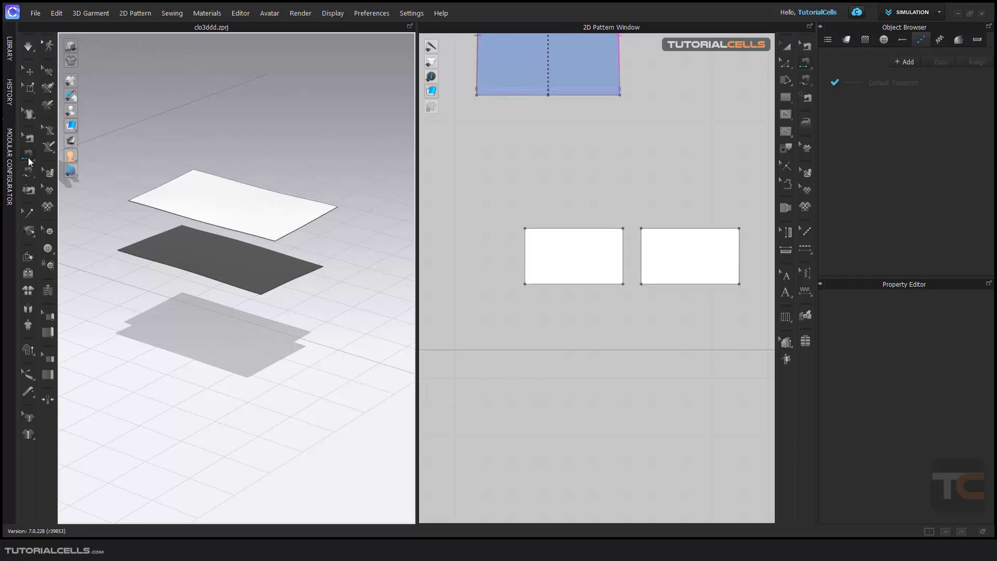
{"action": "left_click", "coordinate": [299, 232]}
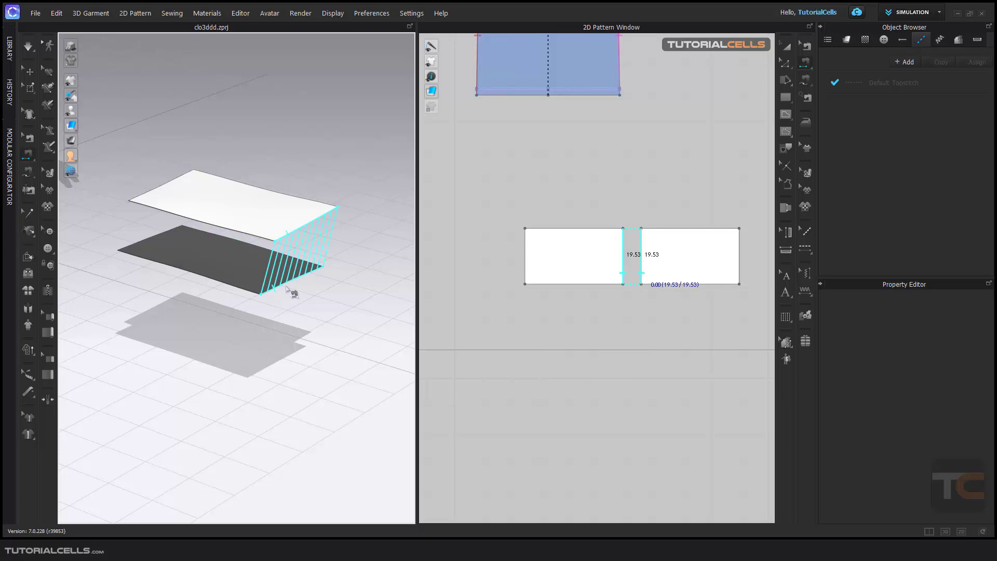
{"action": "left_click", "coordinate": [292, 291]}
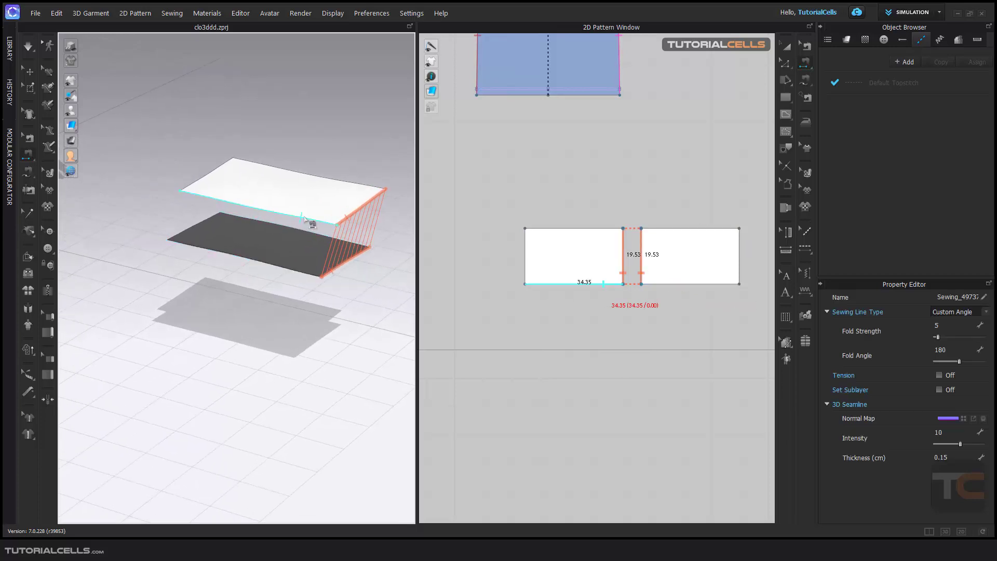
{"action": "left_click", "coordinate": [312, 224]}
{"action": "left_click", "coordinate": [292, 275]}
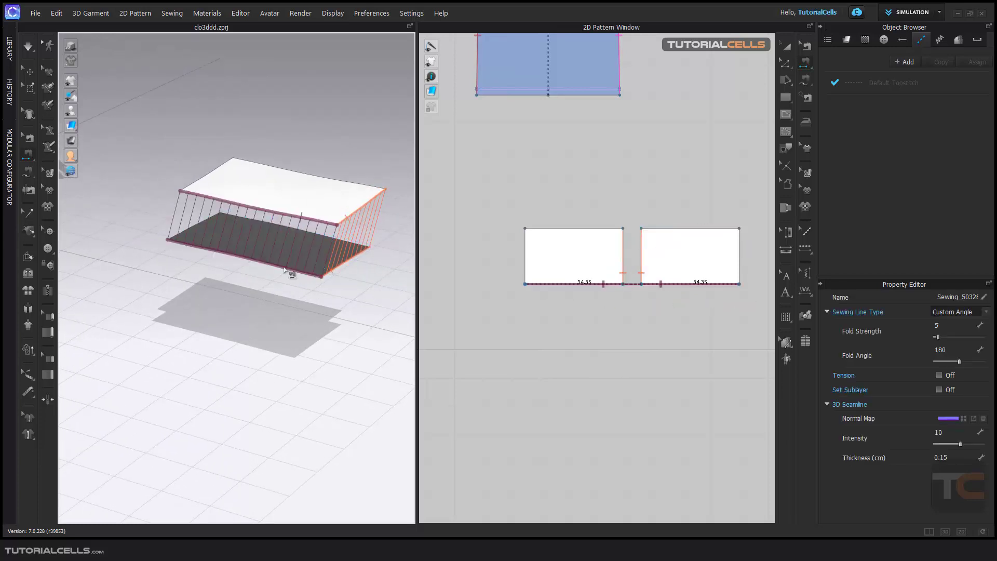
- Sew the remaining short edges of the upper and lower rectangles together at the opposite end
{"action": "right_click_drag", "start_coordinate": [291, 274], "coordinate": [280, 236]}
{"action": "right_click_drag", "start_coordinate": [314, 183], "coordinate": [258, 252]}
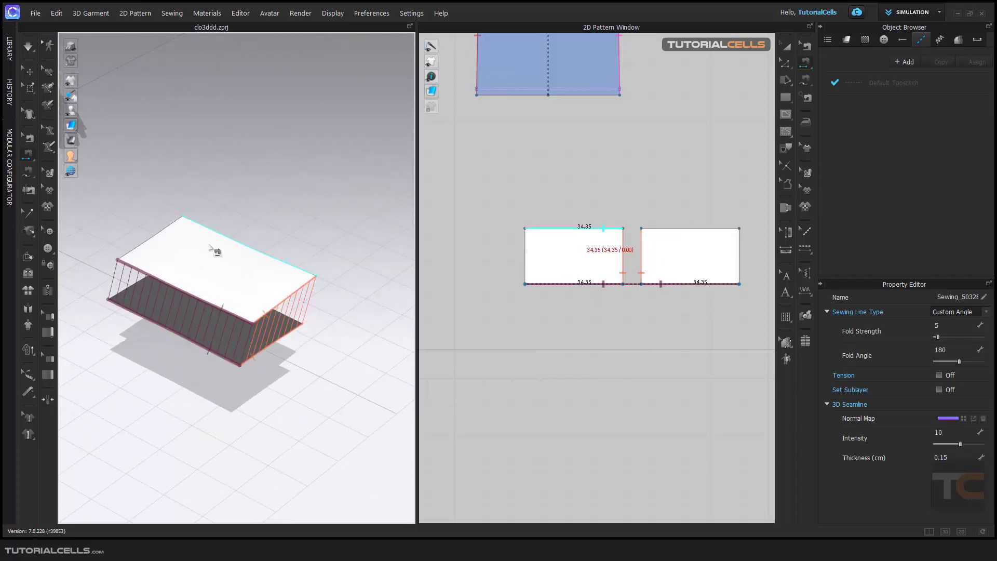
{"action": "right_click_drag", "start_coordinate": [175, 266], "coordinate": [279, 210]}
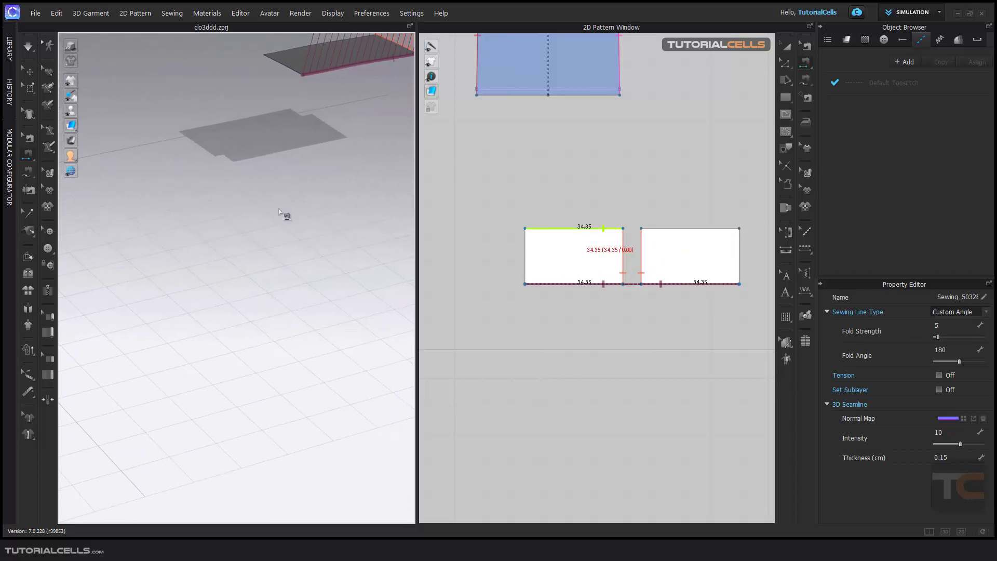
{"action": "middle_click_drag", "start_coordinate": [288, 188], "coordinate": [245, 327]}
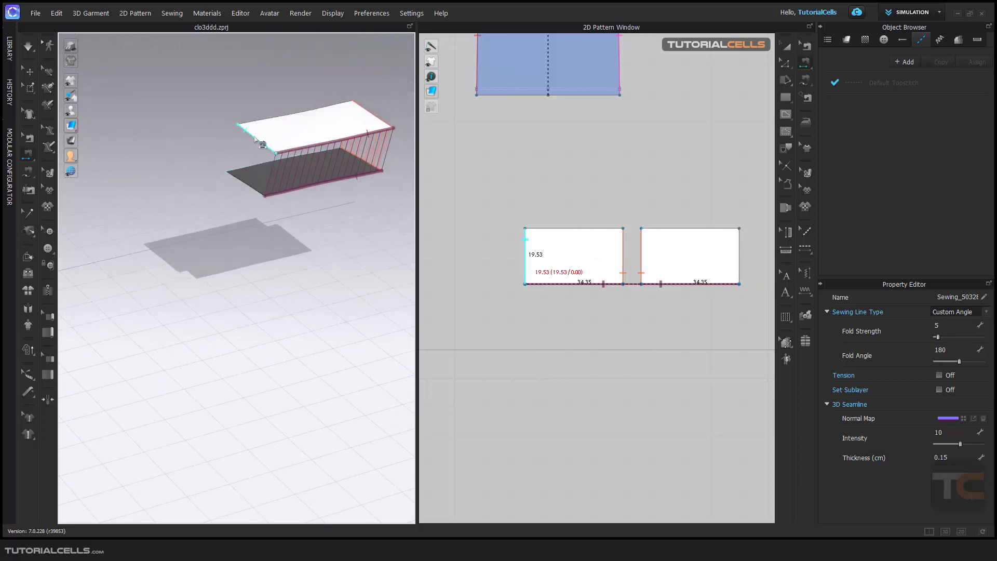
{"action": "left_click", "coordinate": [255, 139]}
{"action": "left_click", "coordinate": [241, 180]}
{"action": "right_click_drag", "start_coordinate": [242, 181], "coordinate": [244, 291]}
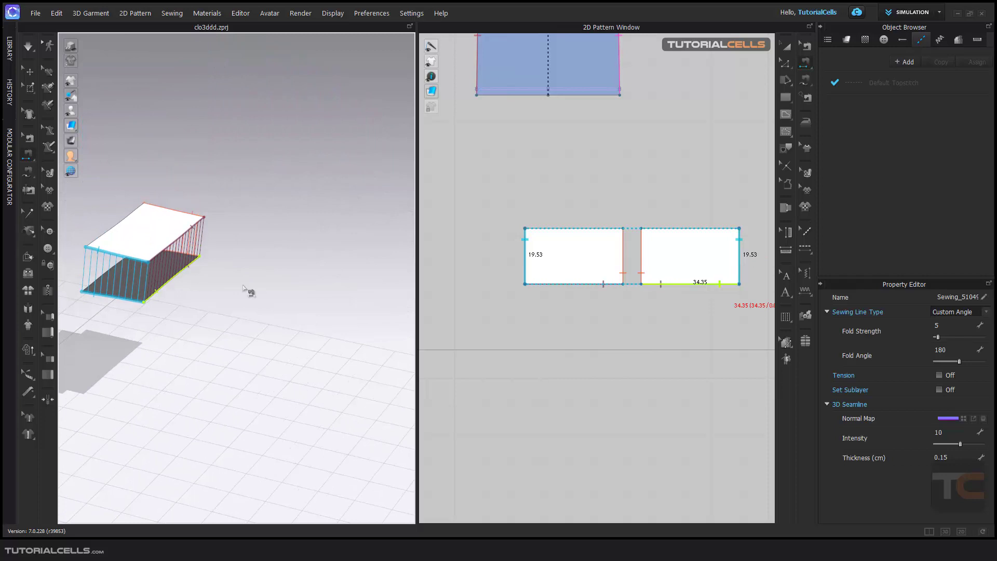
- Sew the last open pair of long edges to close the seams around both rectangles
{"action": "left_click", "coordinate": [30, 71]}
{"action": "left_click", "coordinate": [153, 232]}
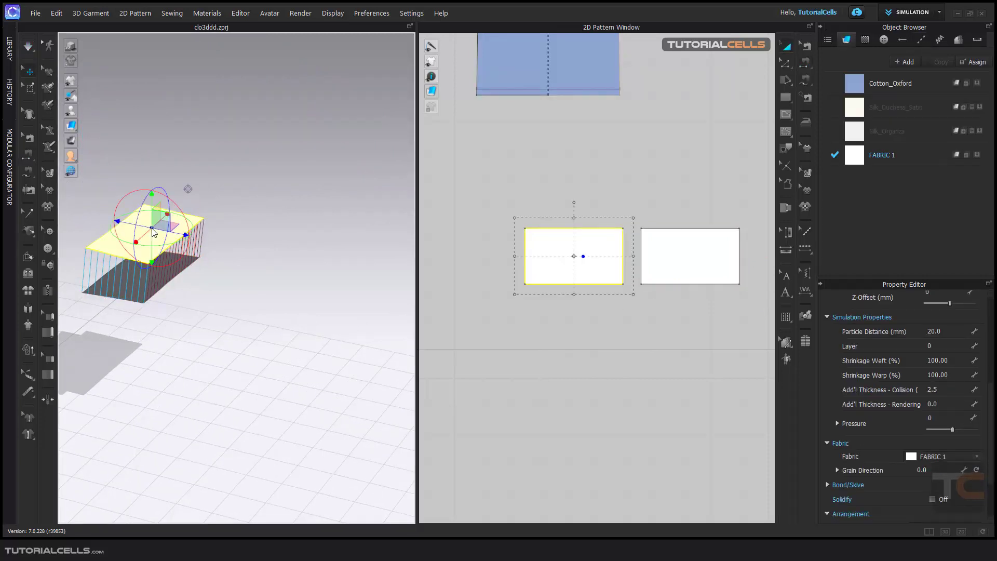
{"action": "key", "text": "5"}
{"action": "right_click_drag", "start_coordinate": [197, 266], "coordinate": [151, 189]}
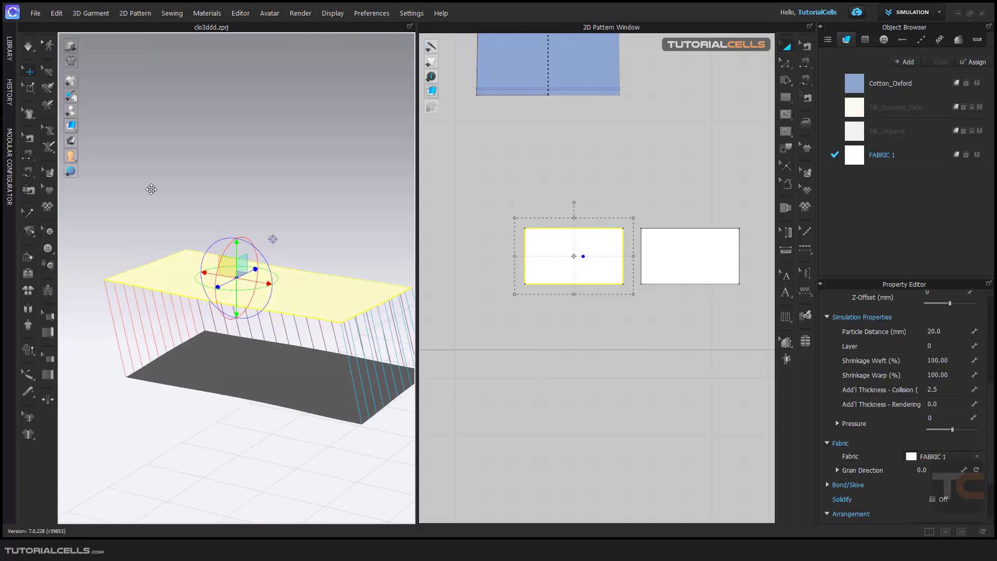
{"action": "left_click", "coordinate": [27, 155]}
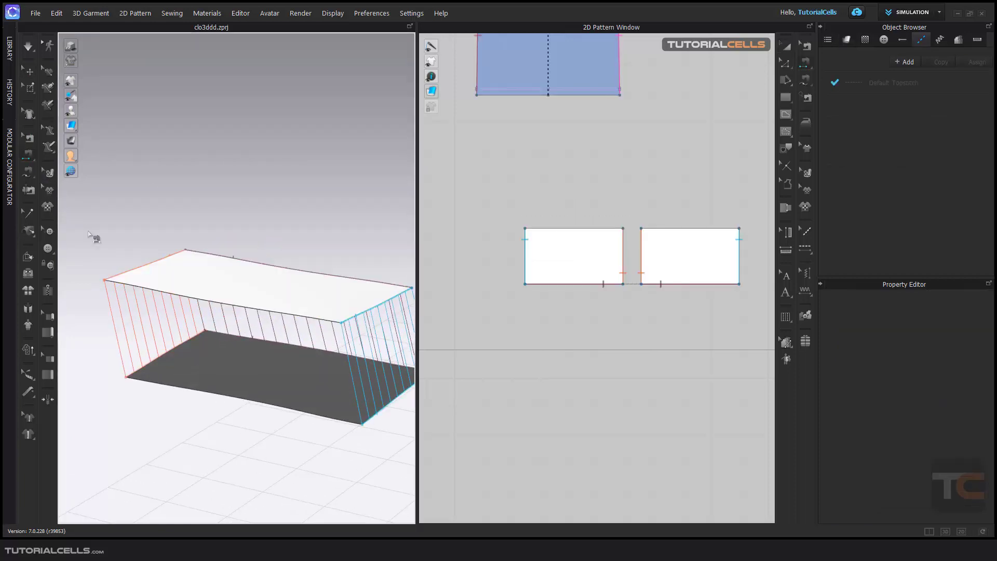
{"action": "left_click", "coordinate": [162, 355]}
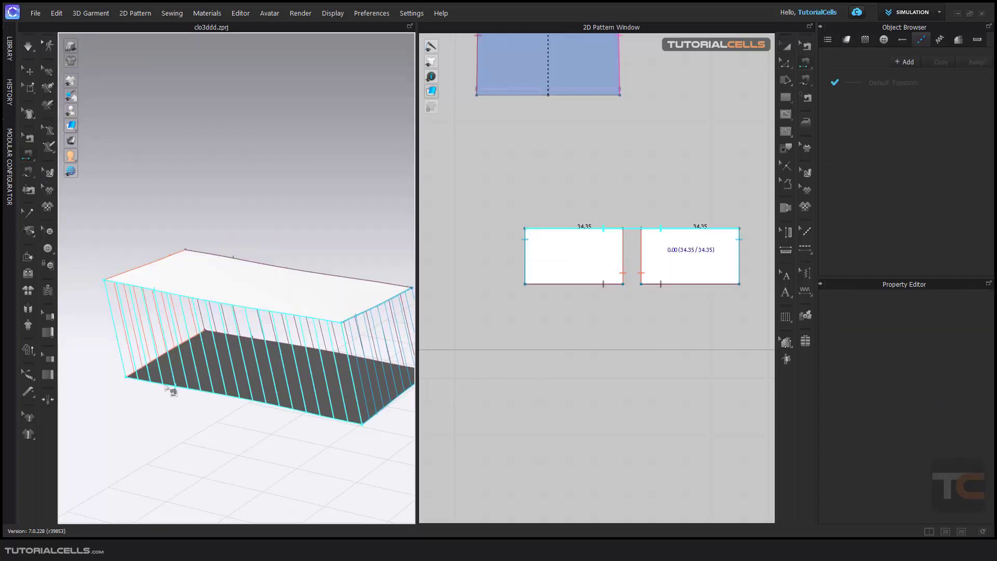
{"action": "left_click", "coordinate": [179, 392]}
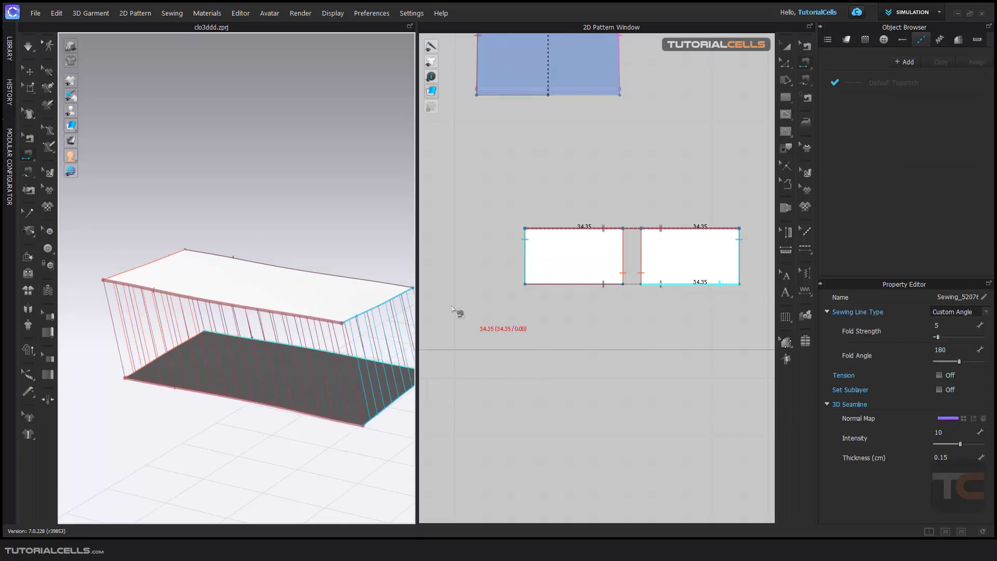
- Simulate the sewn rectangles to draw their seams together into a cushion, and stop the simulation
{"action": "left_click", "coordinate": [787, 49]}
{"action": "left_click", "coordinate": [692, 265]}
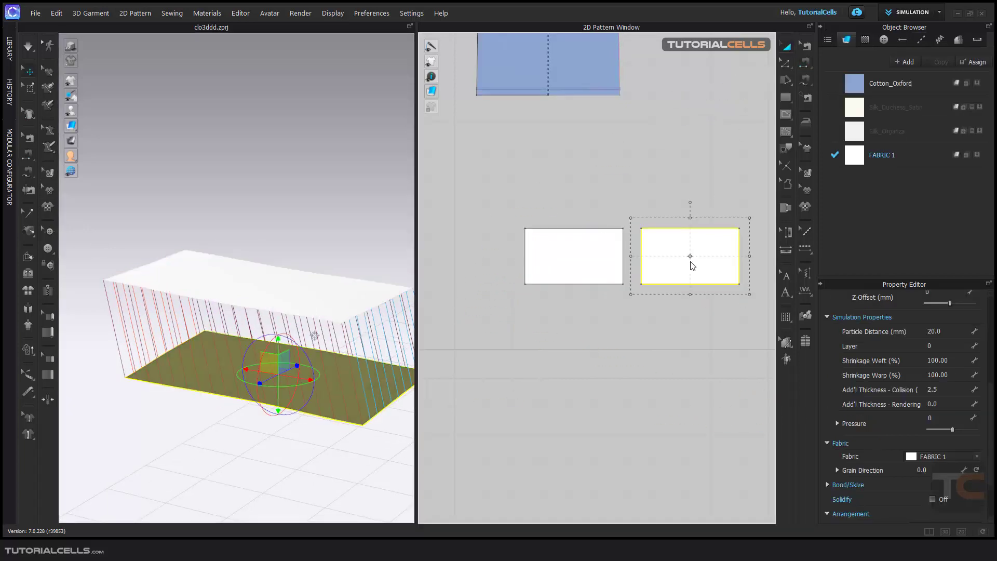
{"action": "left_click", "coordinate": [590, 253]}
{"action": "key", "text": "space"}
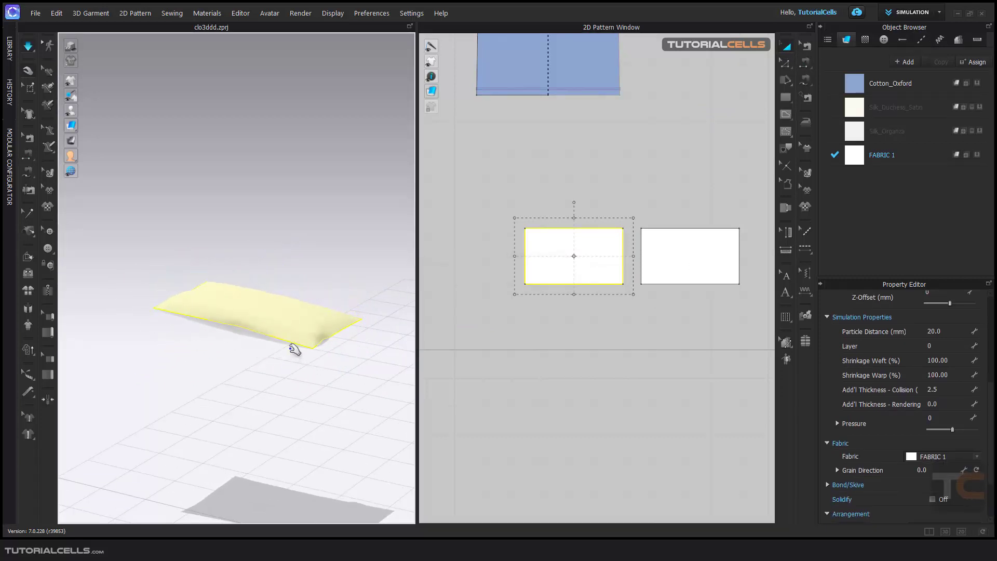
{"action": "middle_click_drag", "start_coordinate": [289, 341], "coordinate": [288, 325]}
{"action": "key", "text": "space"}
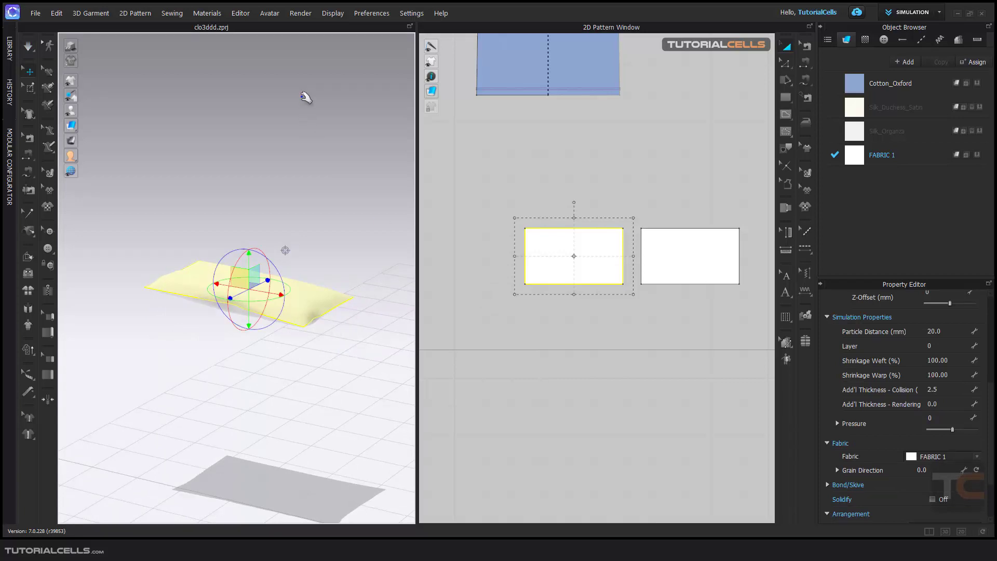
- Set Gravity to -9800 in the simulation properties
{"action": "left_click", "coordinate": [362, 15]}
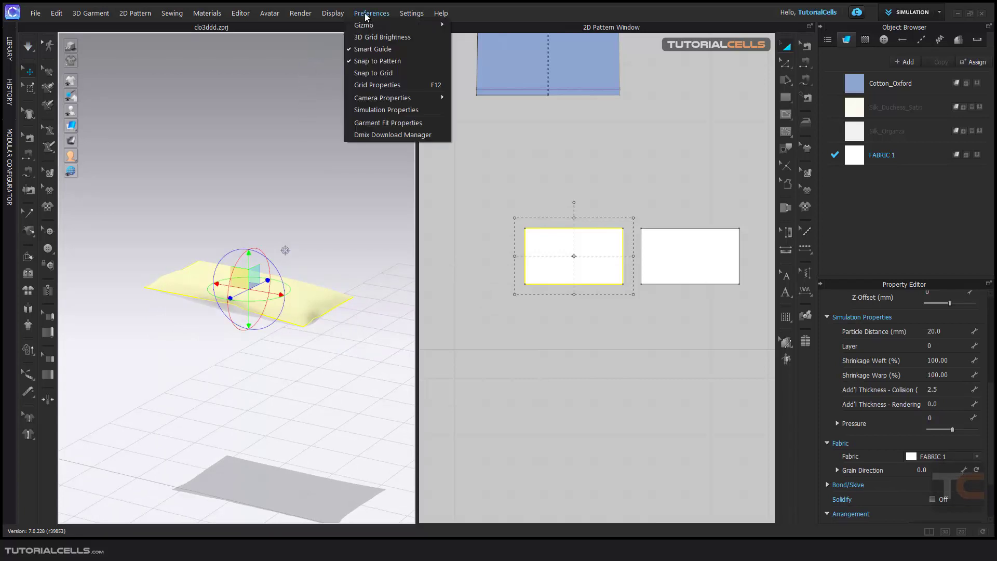
{"action": "left_click", "coordinate": [388, 110]}
{"action": "double_click", "coordinate": [933, 428]}
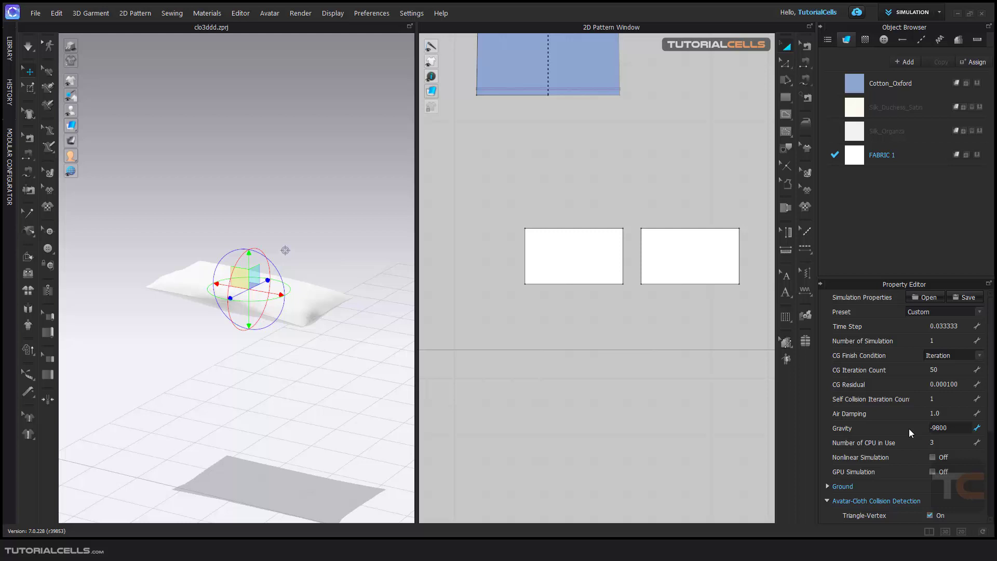
{"action": "key", "text": "Return"}
- Run the simulation with gravity to drop the sewn cushion onto the ground
{"action": "key", "text": "space"}
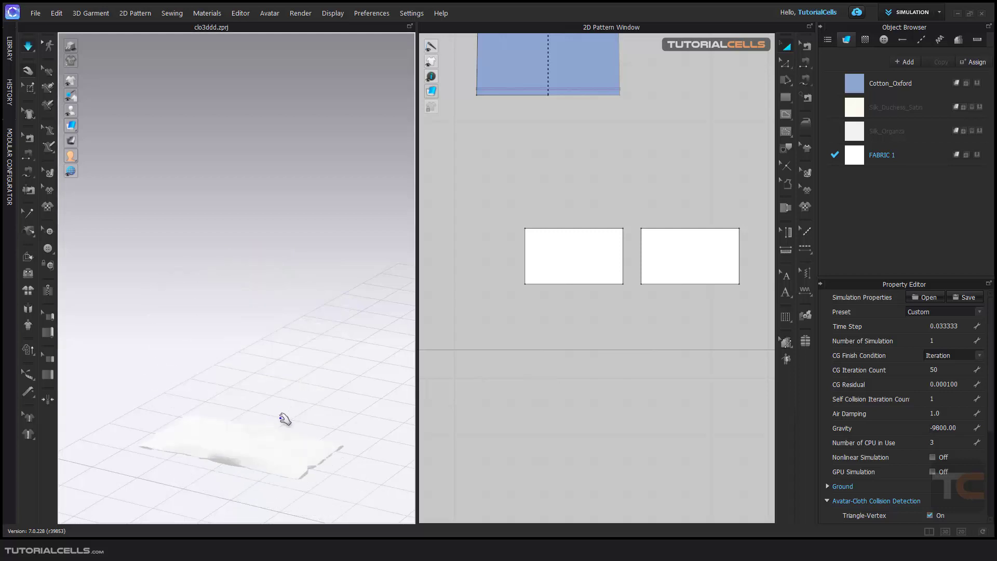
{"action": "middle_click_drag", "start_coordinate": [267, 407], "coordinate": [261, 366]}
{"action": "scroll", "coordinate": [199, 378], "scroll_direction": "down", "scroll_amount": 1}
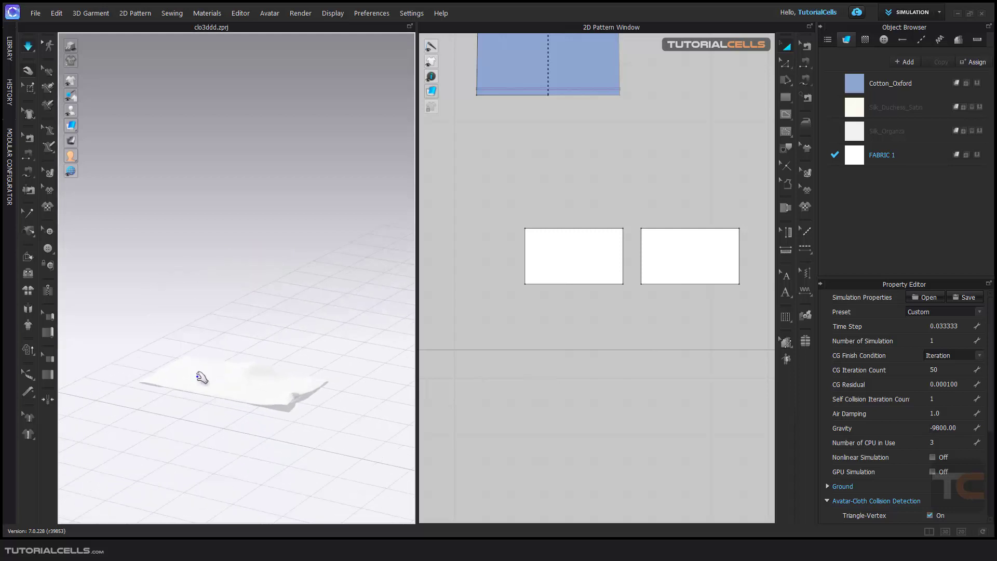
{"action": "key", "text": "space"}
{"action": "key", "text": "space"}
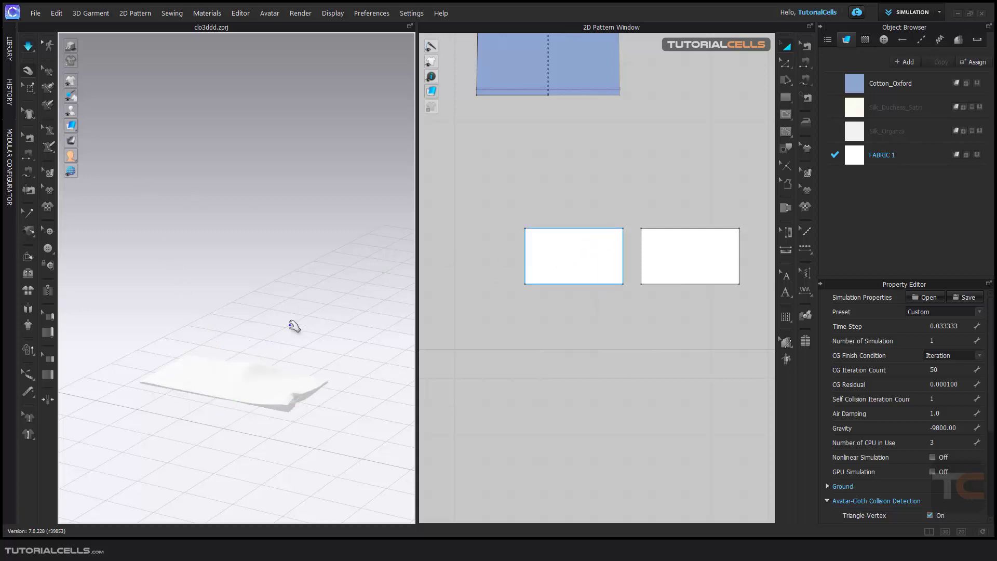
- Set the Pressure of the cushion's upper rectangle to 1 while simulating, and stop the simulation
{"action": "left_click", "coordinate": [224, 371]}
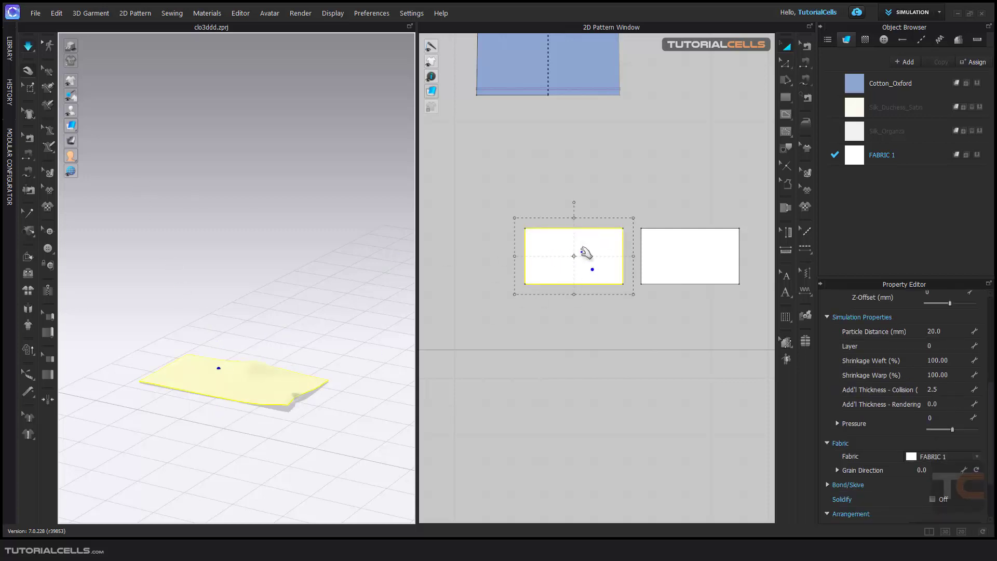
{"action": "scroll", "coordinate": [587, 267], "scroll_direction": "up", "scroll_amount": 4}
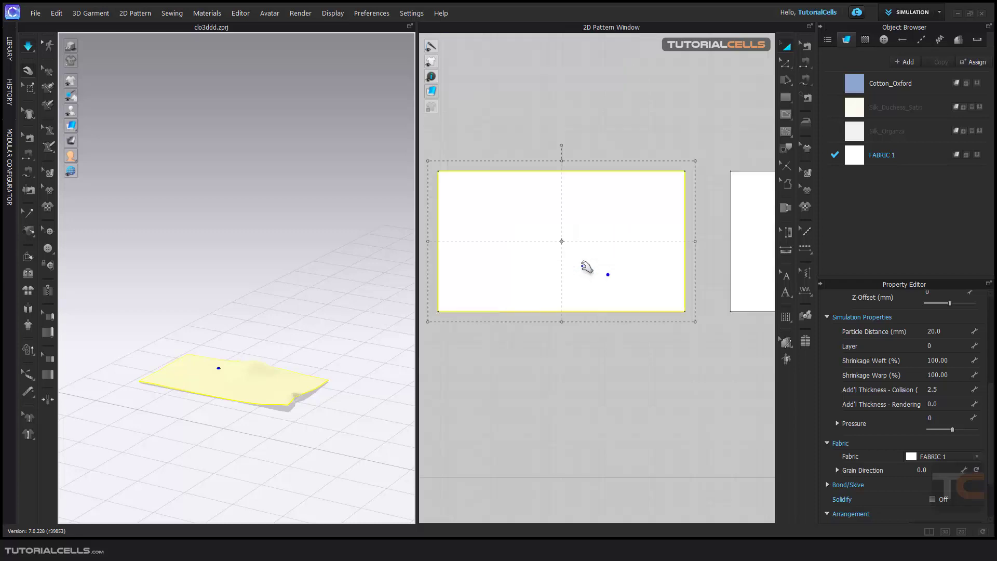
{"action": "scroll", "coordinate": [587, 271], "scroll_direction": "down", "scroll_amount": 1}
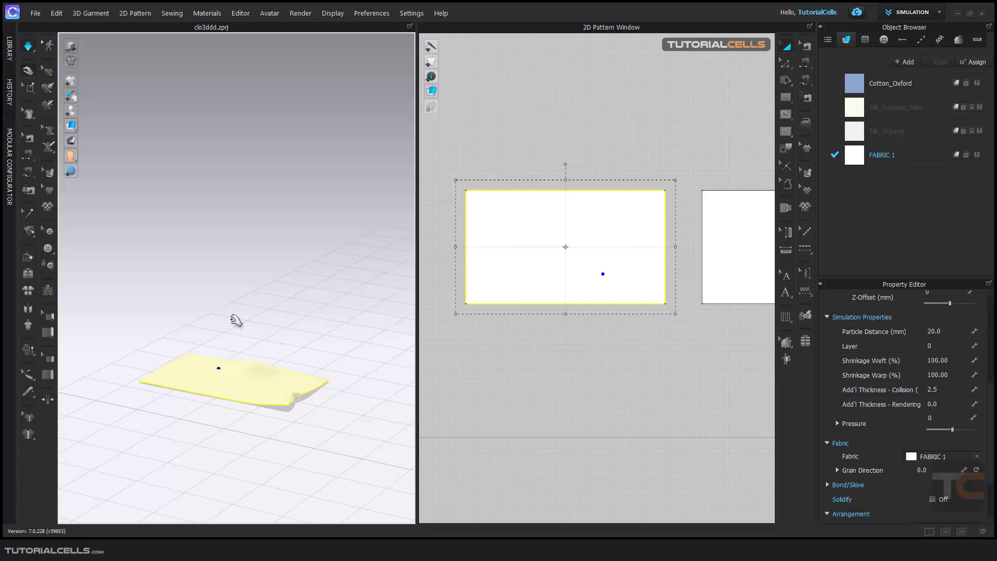
{"action": "left_click", "coordinate": [930, 418]}
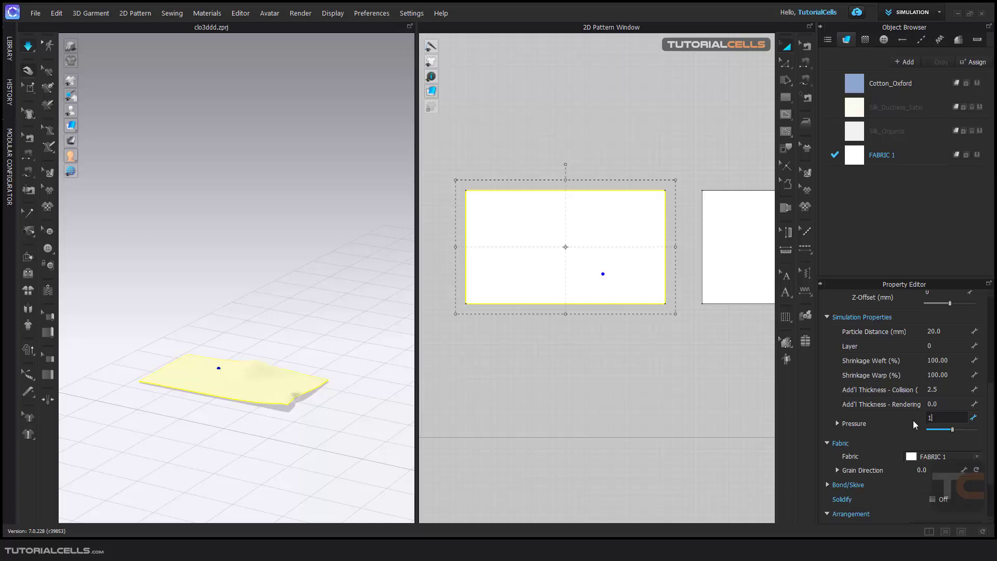
{"action": "key", "text": "Return"}
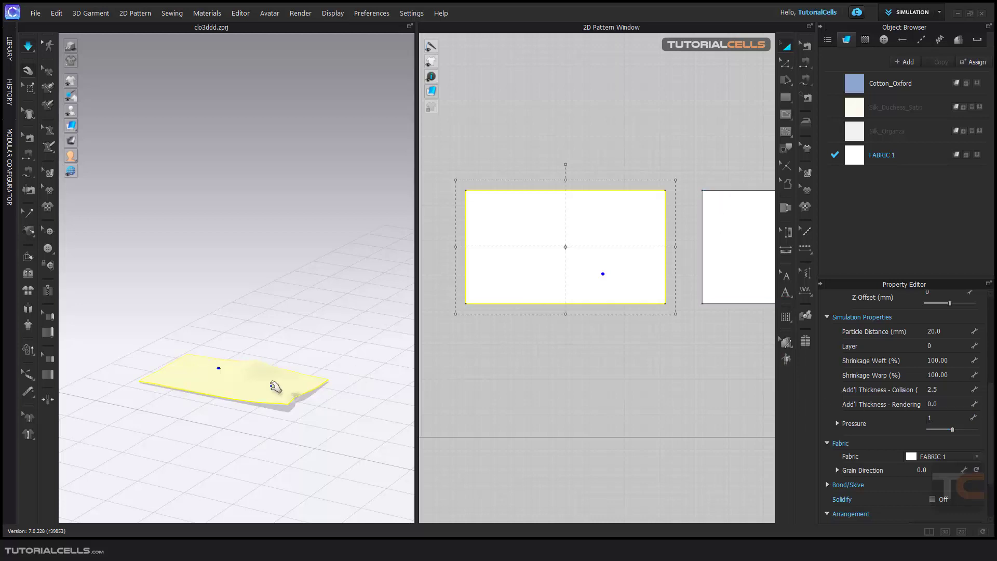
{"action": "left_click", "coordinate": [934, 417]}
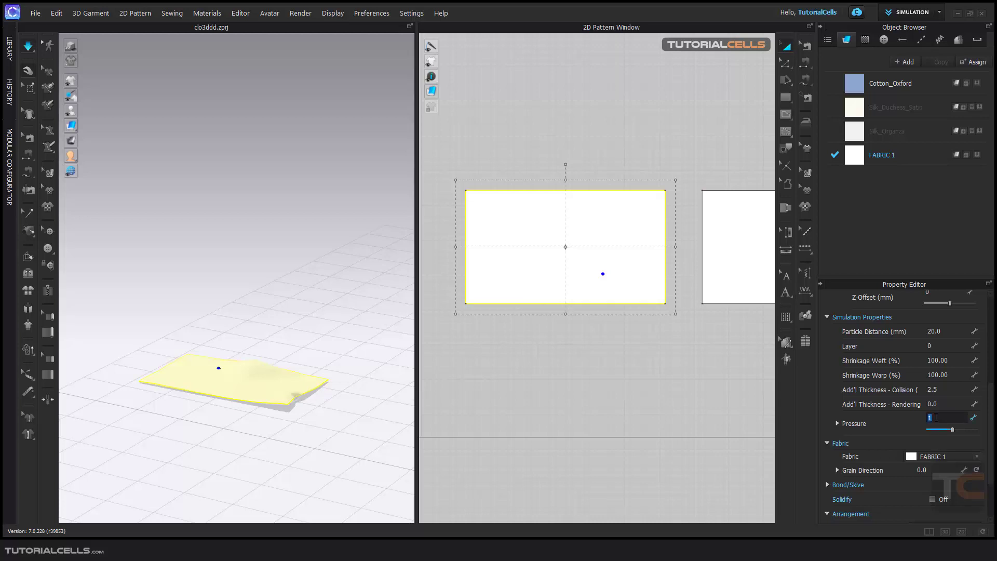
{"action": "type", "text": "5"}
{"action": "key", "text": "Return"}
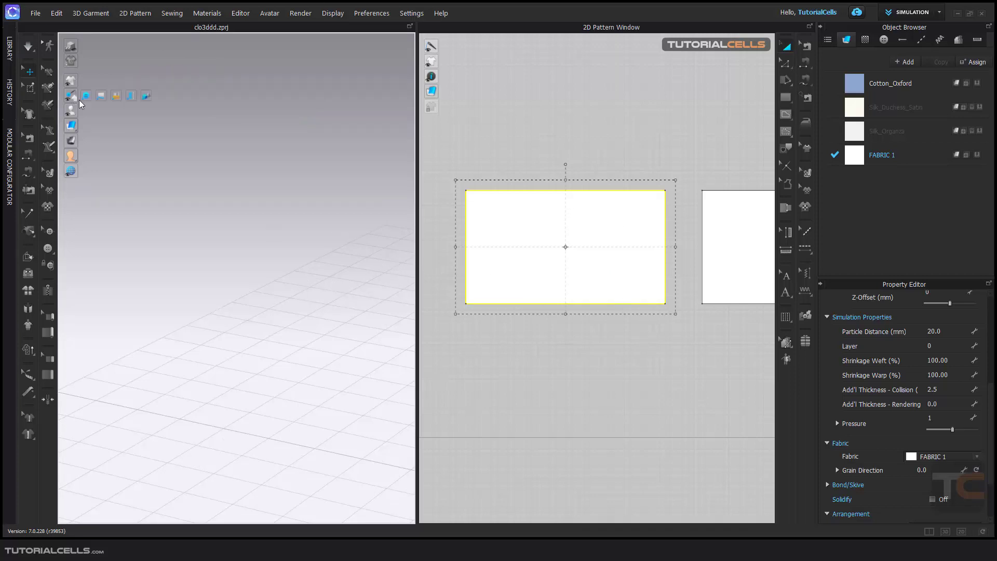
- Set the same rectangle's Pressure back to 0
{"action": "left_click", "coordinate": [266, 233]}
{"action": "scroll", "coordinate": [310, 289], "scroll_direction": "down", "scroll_amount": 3}
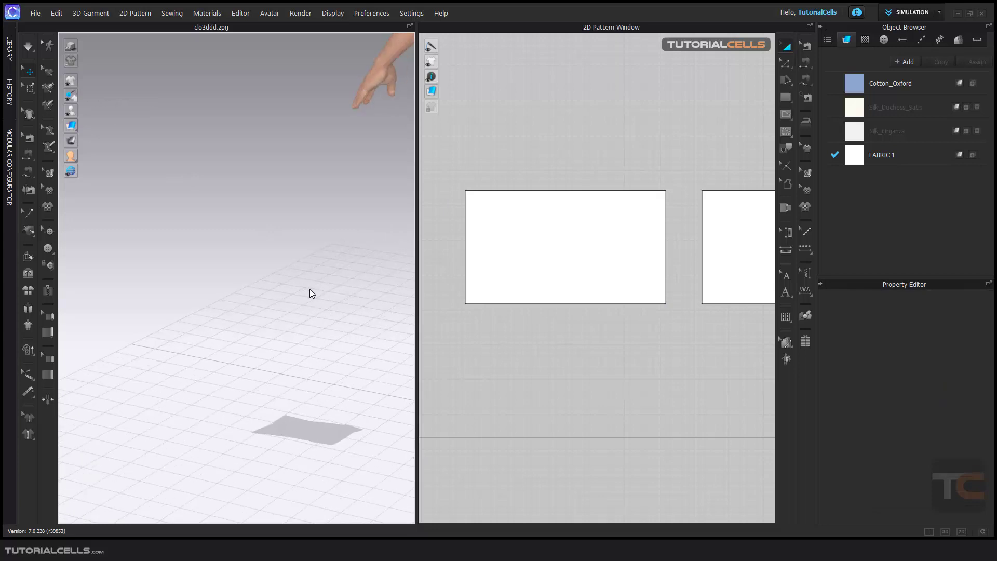
{"action": "left_click", "coordinate": [562, 279]}
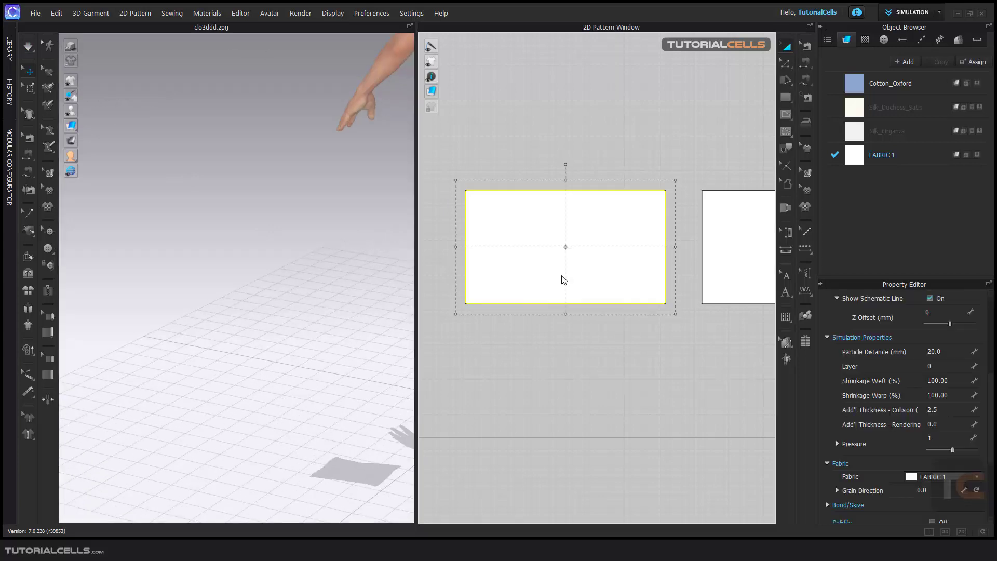
{"action": "scroll", "coordinate": [995, 473], "scroll_direction": "down", "scroll_amount": 1}
{"action": "left_click", "coordinate": [940, 418]}
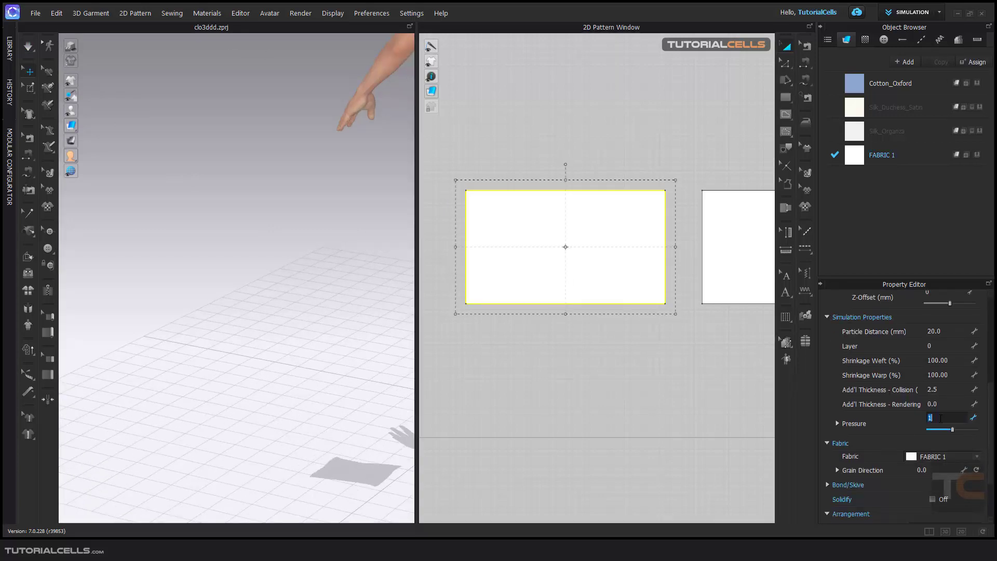
{"action": "key", "text": "Return"}
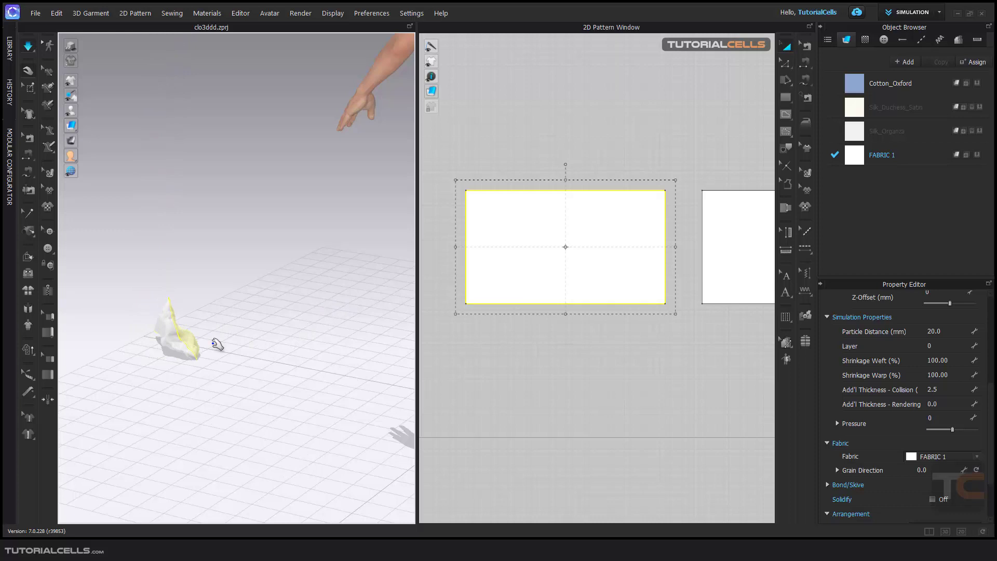
- Pull the cushion around during simulation to lay it out on the ground, and stop the simulation
{"action": "middle_click_drag", "start_coordinate": [162, 350], "coordinate": [221, 351]}
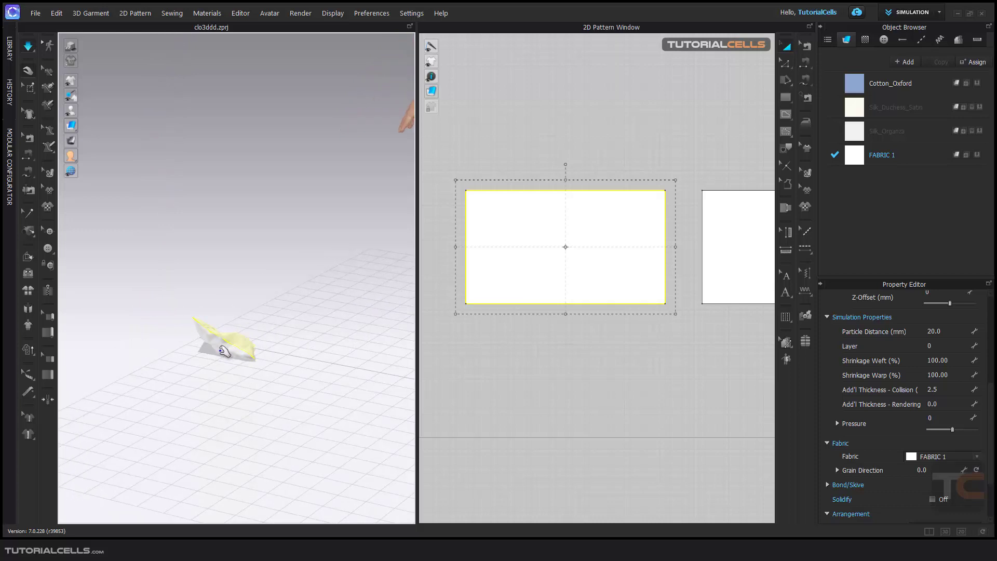
{"action": "scroll", "coordinate": [229, 345], "scroll_direction": "up", "scroll_amount": 3}
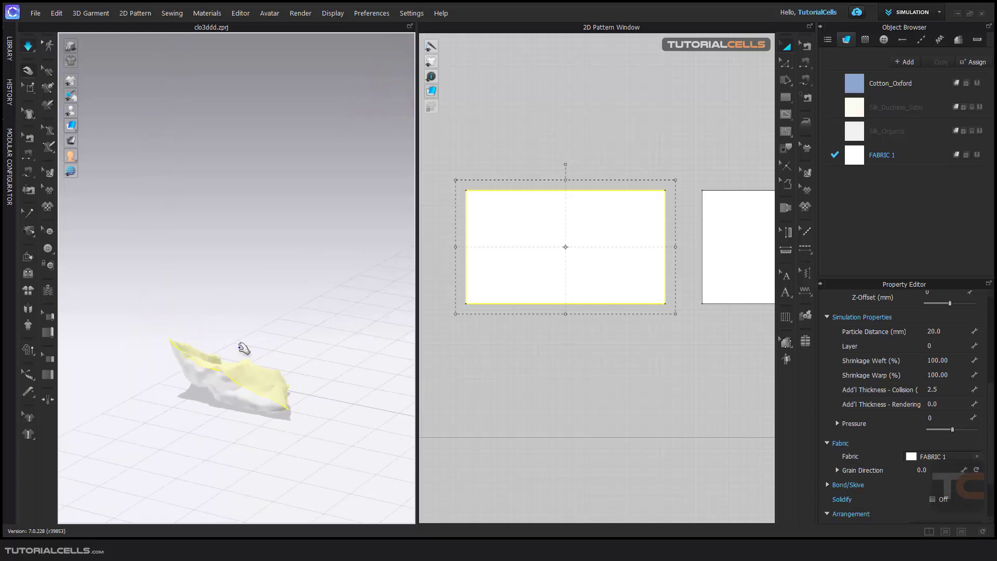
{"action": "left_click_drag", "start_coordinate": [233, 330], "coordinate": [178, 348]}
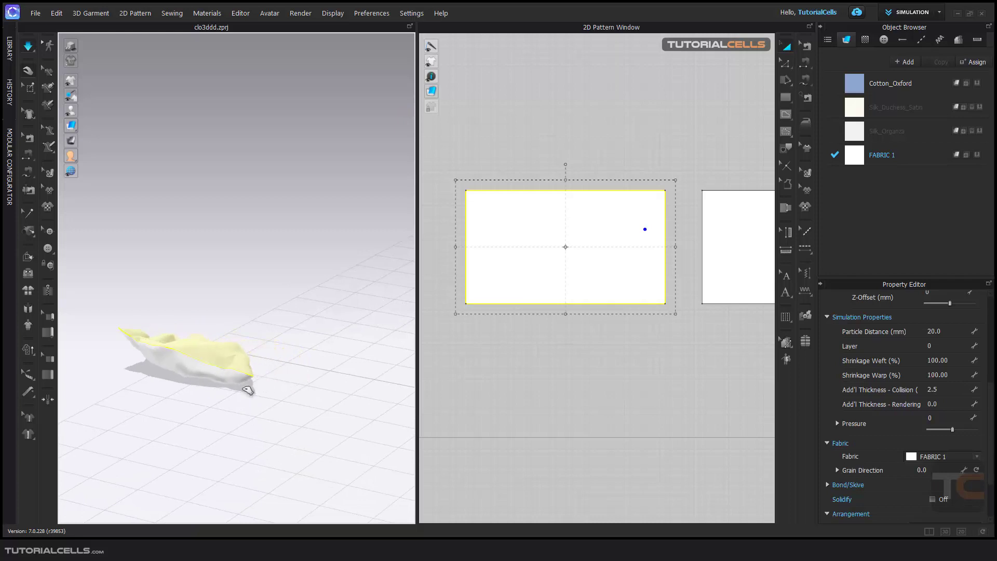
{"action": "left_click_drag", "start_coordinate": [249, 389], "coordinate": [253, 395]}
{"action": "left_click", "coordinate": [268, 365]}
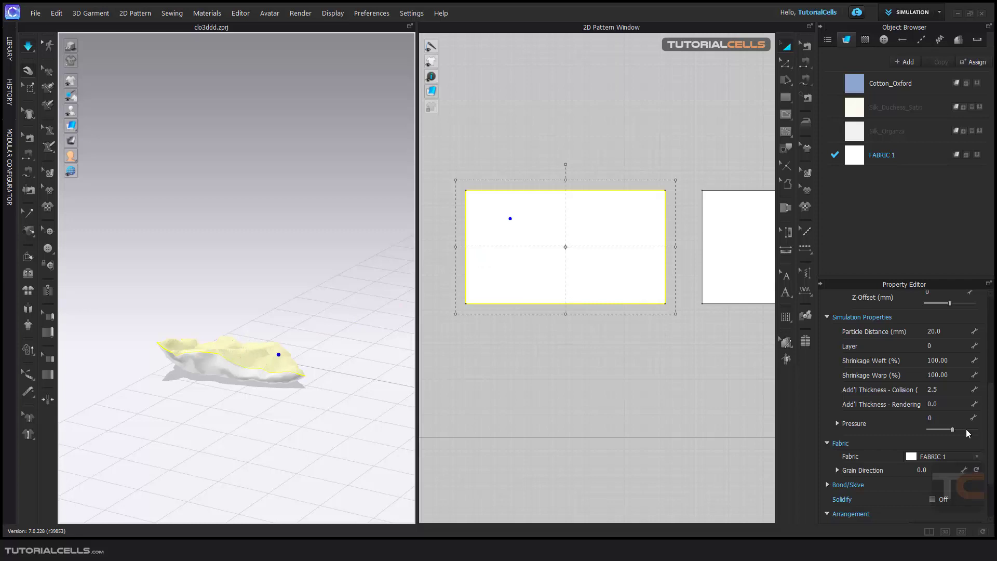
{"action": "key", "text": "space"}
- Set the Pressure to 5 on both sewn rectangles, one after the other
{"action": "left_click", "coordinate": [935, 419]}
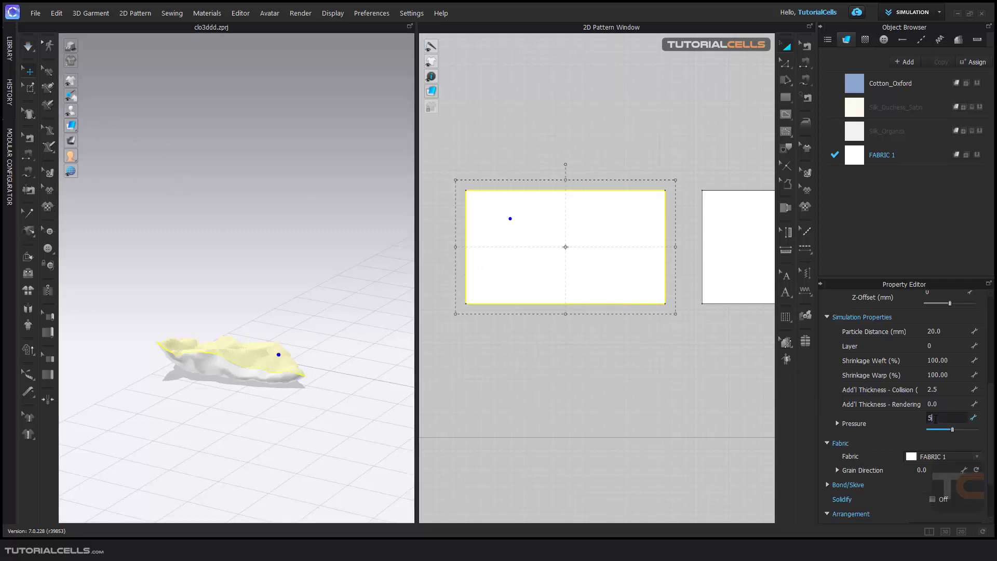
{"action": "key", "text": "Return"}
{"action": "scroll", "coordinate": [643, 278], "scroll_direction": "down", "scroll_amount": 1}
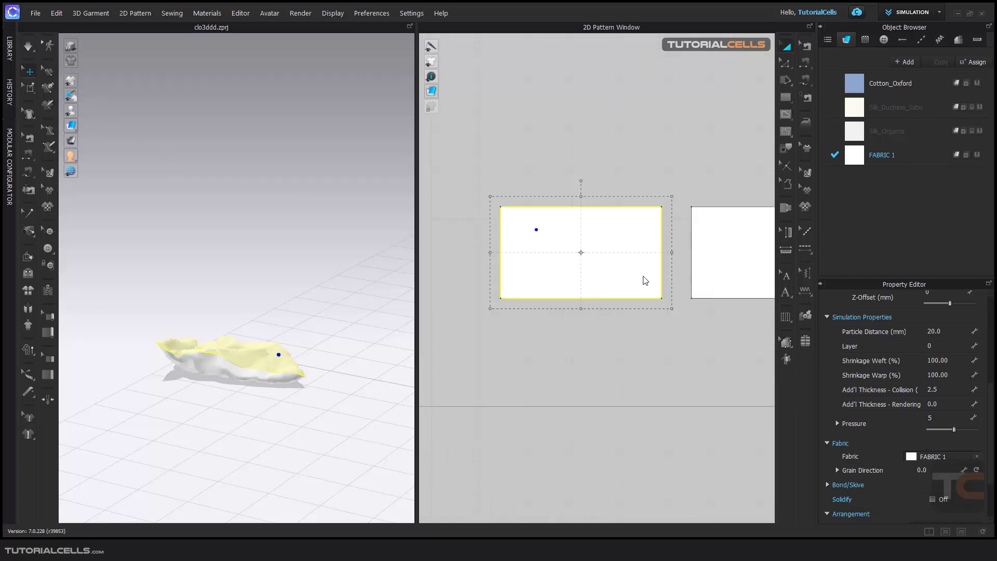
{"action": "middle_click_drag", "start_coordinate": [643, 278], "coordinate": [590, 266]}
{"action": "left_click", "coordinate": [666, 253]}
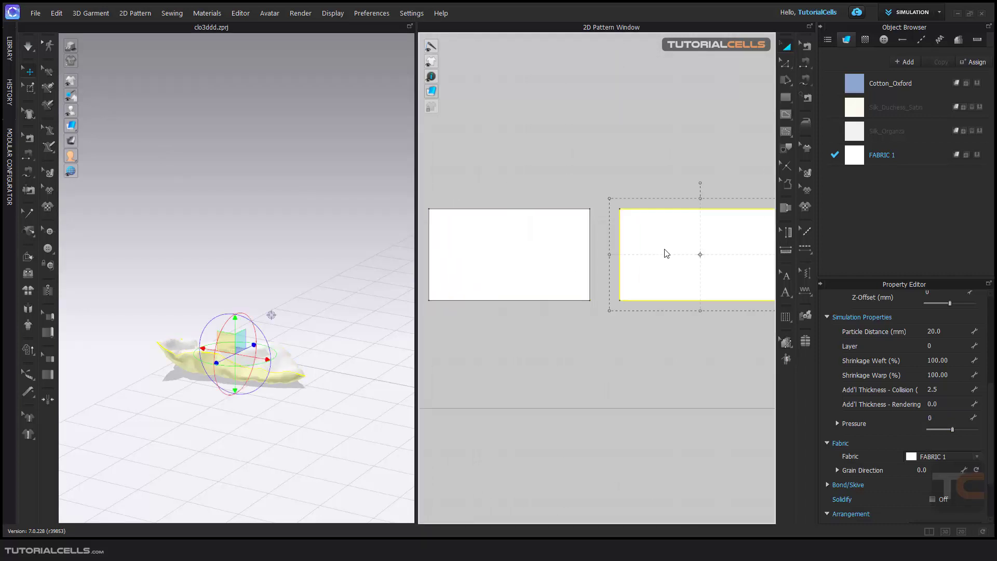
{"action": "left_click", "coordinate": [925, 418]}
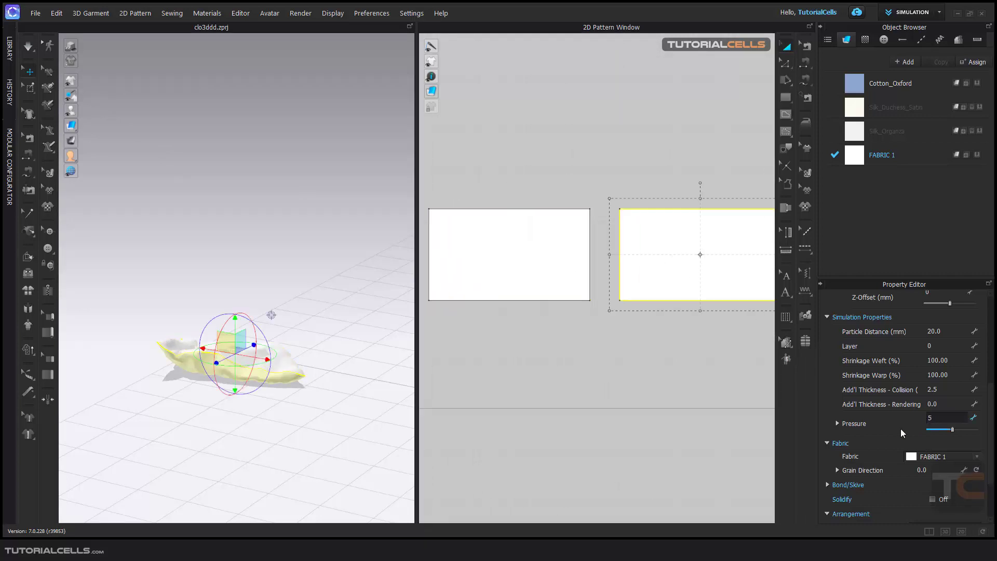
{"action": "key", "text": "Return"}
- Simulate to inflate the cushion, pull it level on the ground, and select its lower rectangle
{"action": "key", "text": "space"}
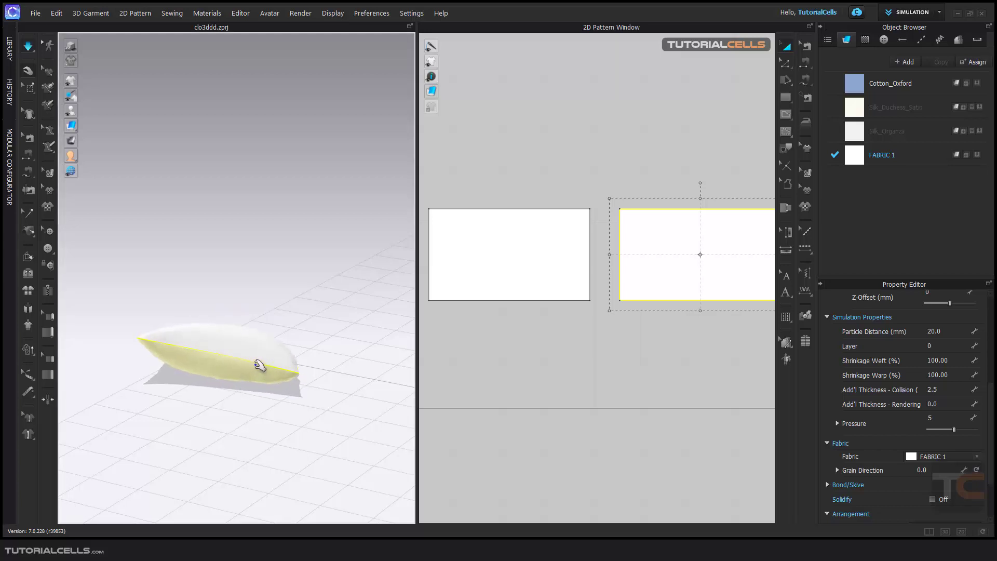
{"action": "mouse_move", "coordinate": [255, 348]}
{"action": "left_mouse_down"}
{"action": "mouse_move", "coordinate": [266, 329]}
{"action": "mouse_move", "coordinate": [225, 383]}
{"action": "mouse_move", "coordinate": [274, 345]}
{"action": "left_mouse_up"}
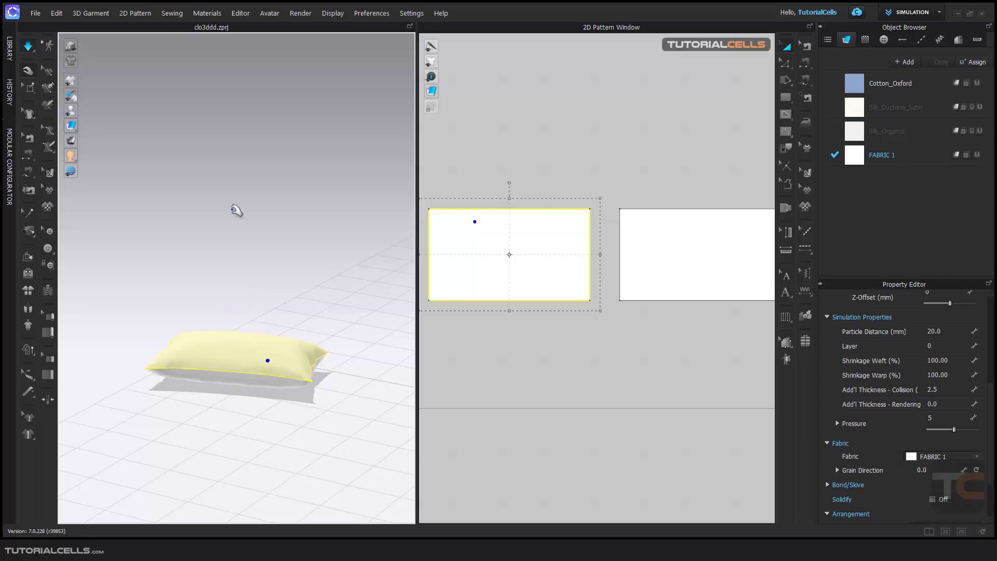
{"action": "left_click", "coordinate": [667, 271]}
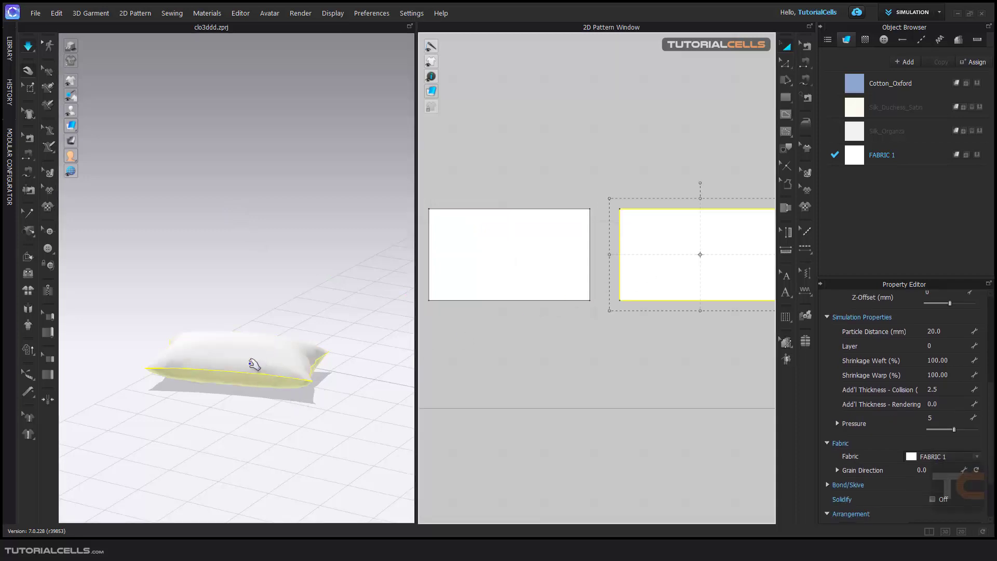
{"action": "left_click", "coordinate": [248, 378]}
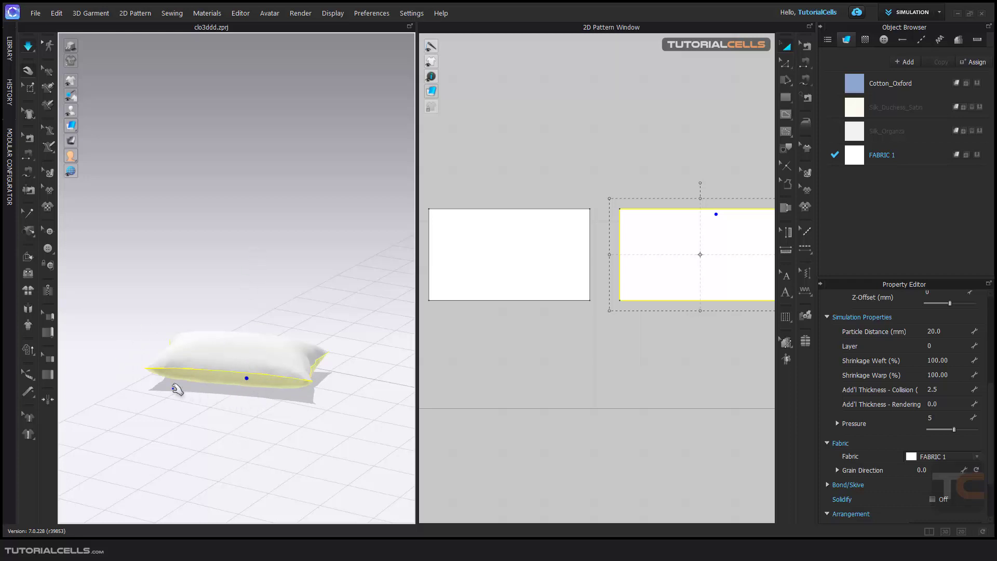
- Pull the inflated cushion by its edges during simulation to tilt it upright
{"action": "left_click_drag", "start_coordinate": [177, 365], "coordinate": [207, 340]}
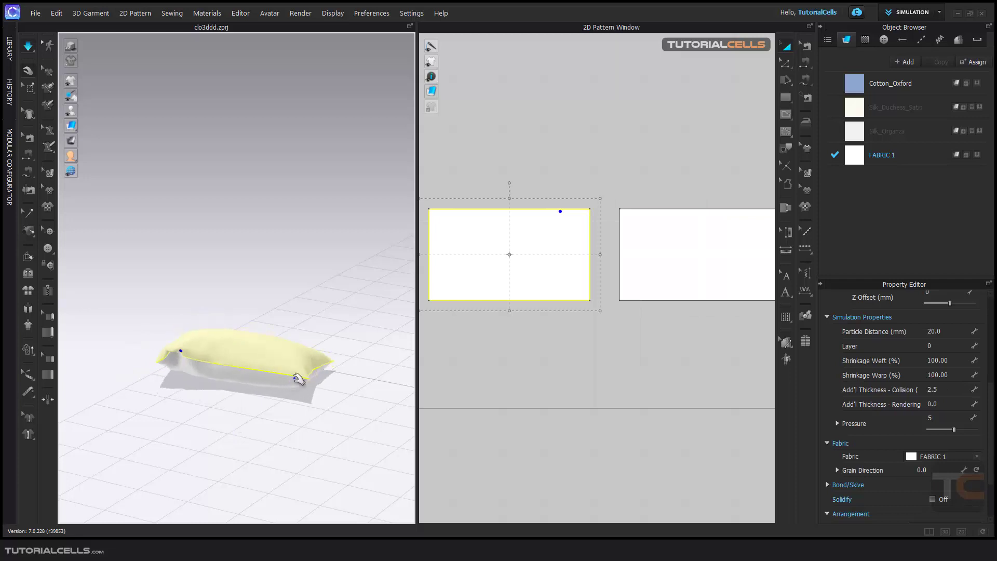
{"action": "left_click_drag", "start_coordinate": [301, 377], "coordinate": [260, 293]}
{"action": "left_click", "coordinate": [295, 369]}
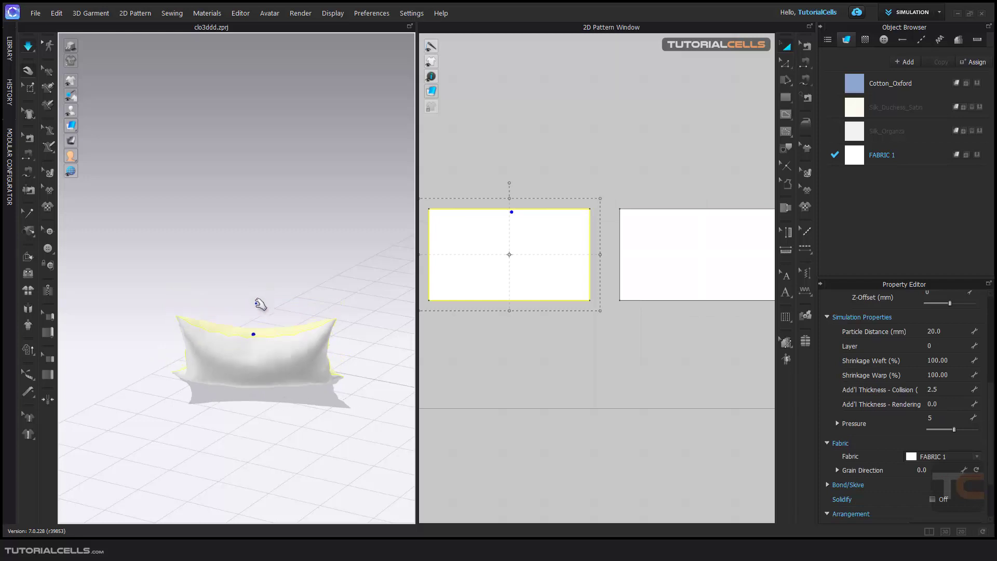